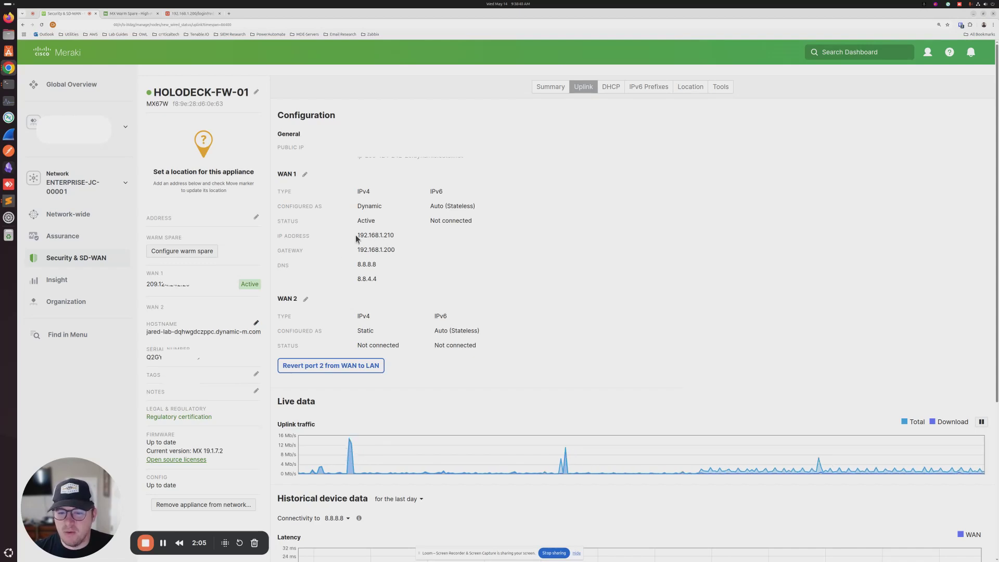
drag(354, 235, 396, 252)
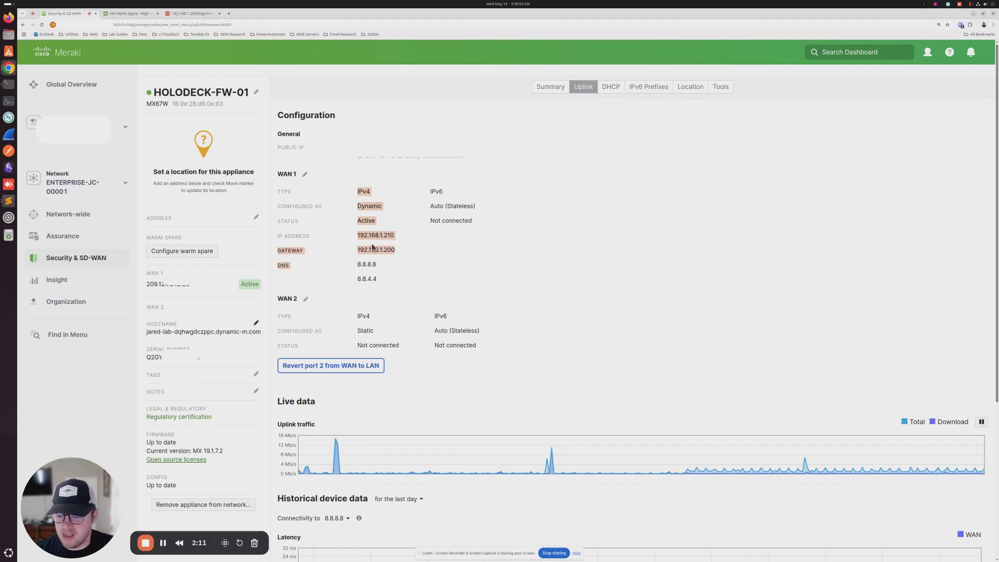
click(362, 265)
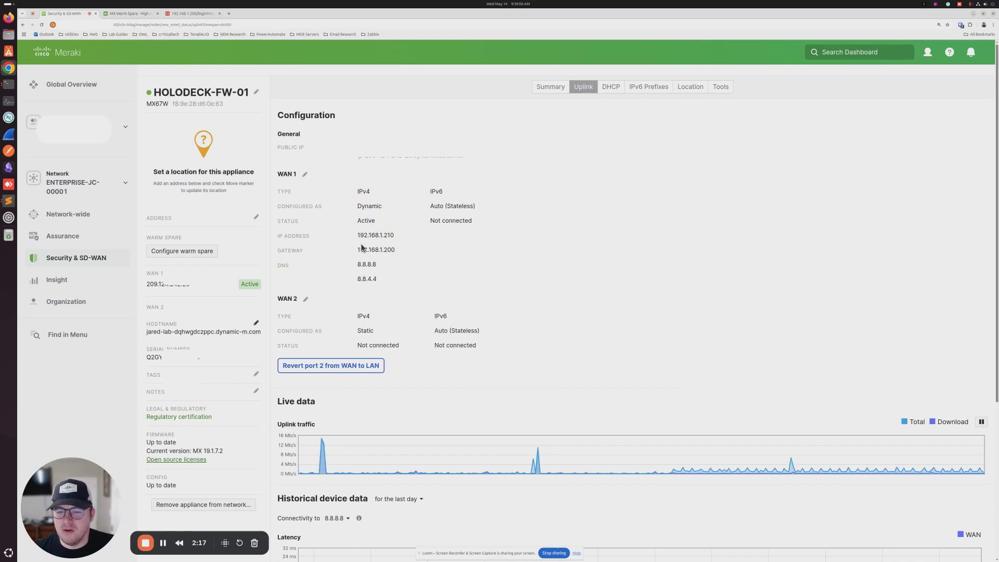
drag(358, 235, 397, 250)
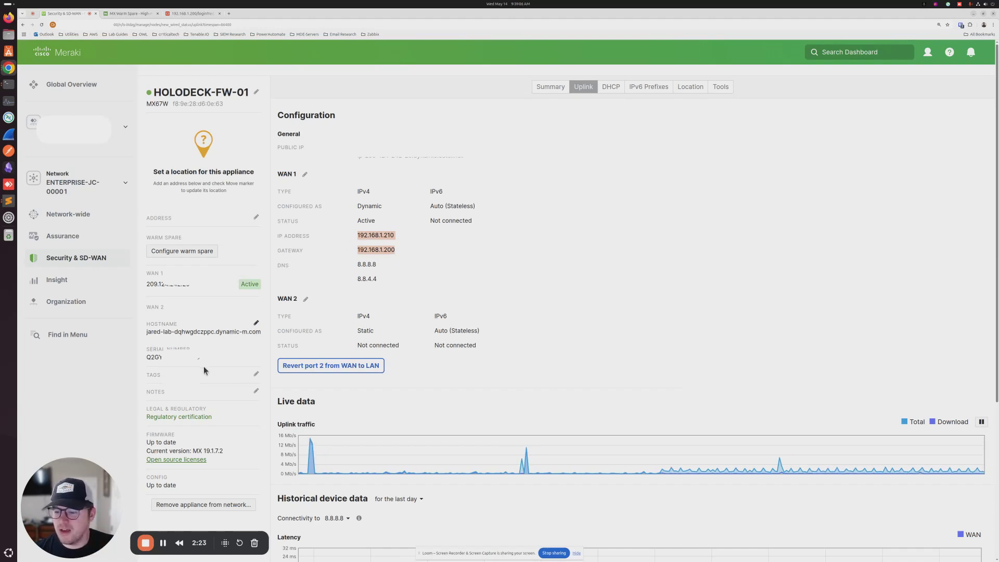
mouse_move(99, 266)
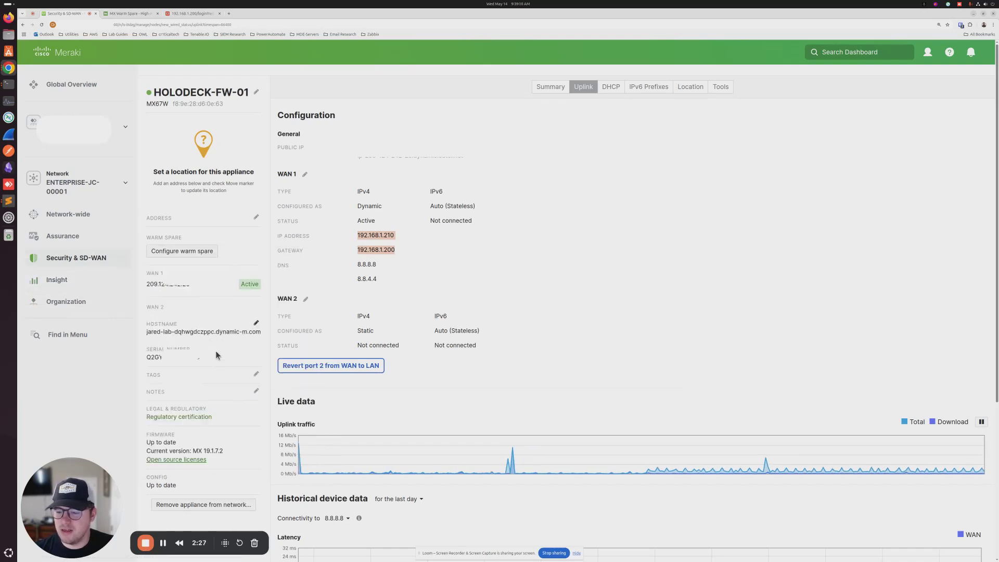
Step: Configure a warm spare for HOLODECK-FW-01 using the spare appliance's serial, keeping Use MX uplink IPs
click(188, 251)
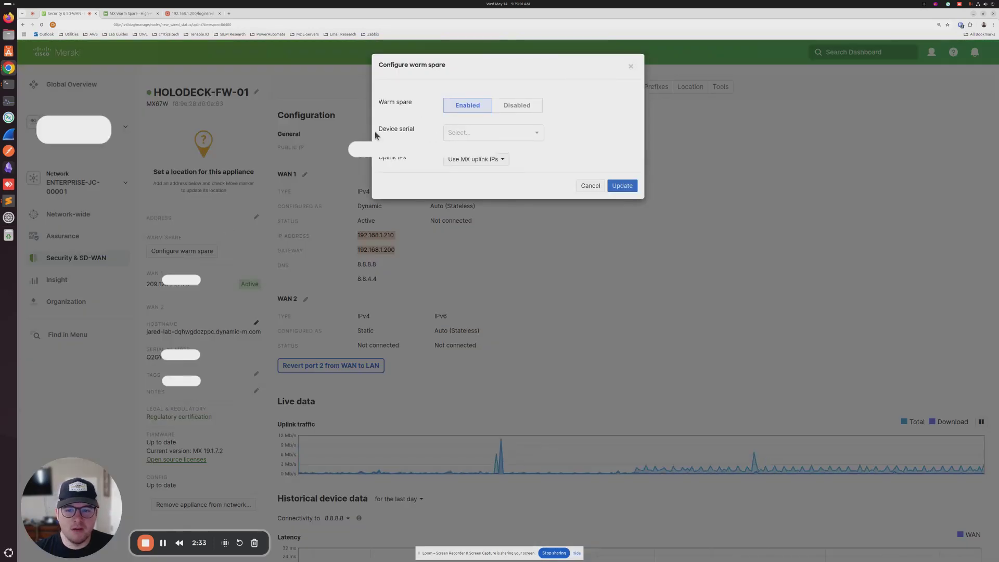
drag(374, 131, 413, 130)
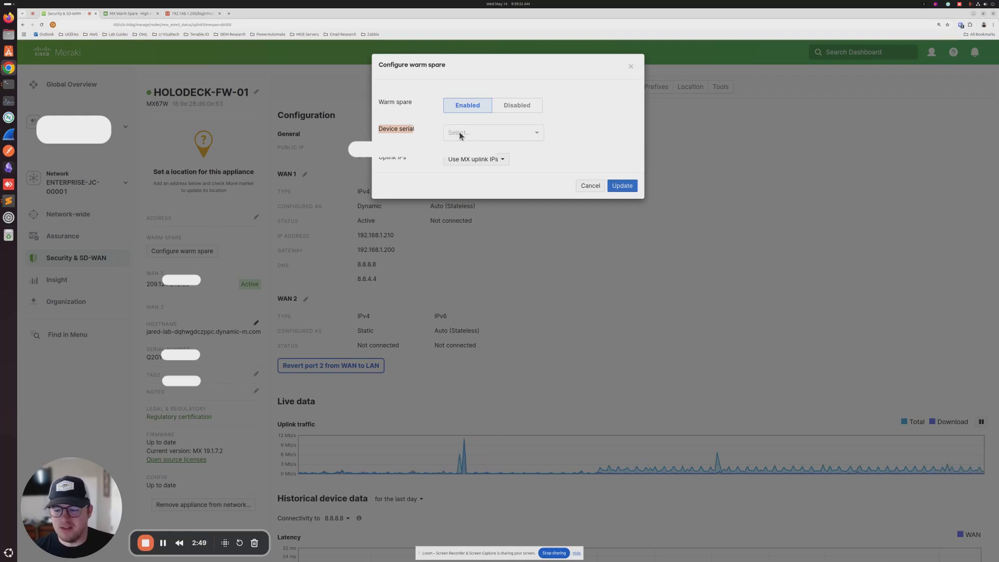
click(460, 134)
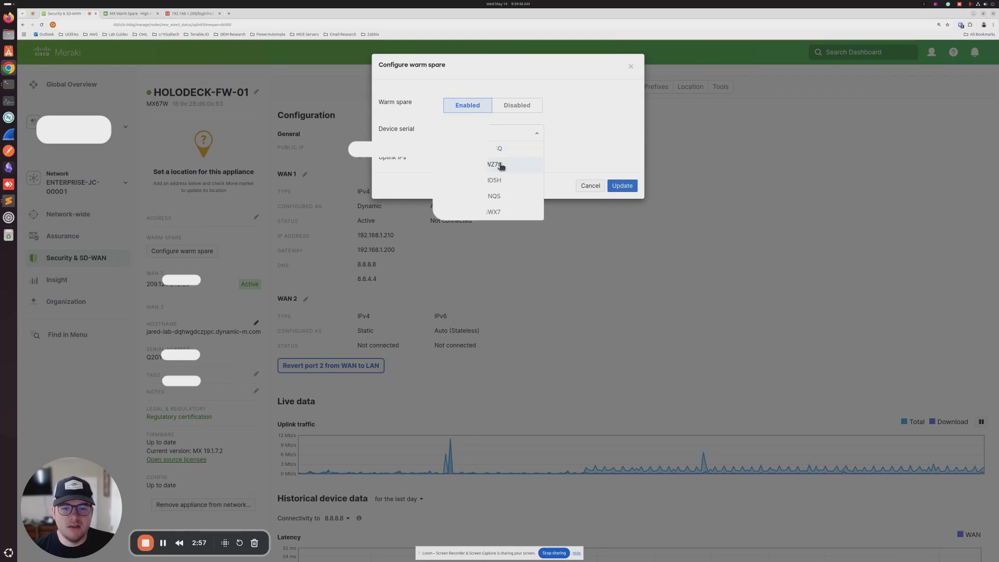
click(499, 165)
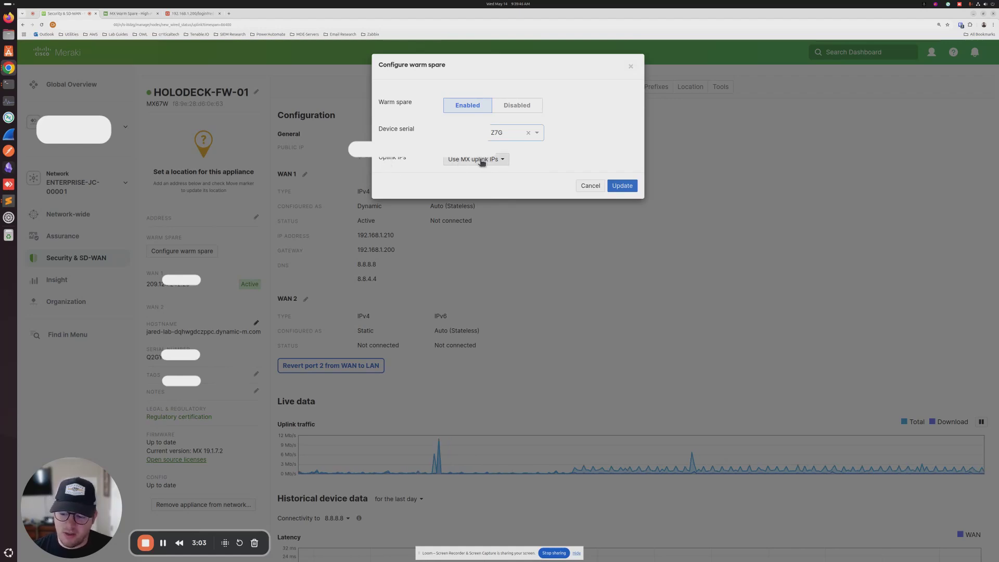
click(482, 160)
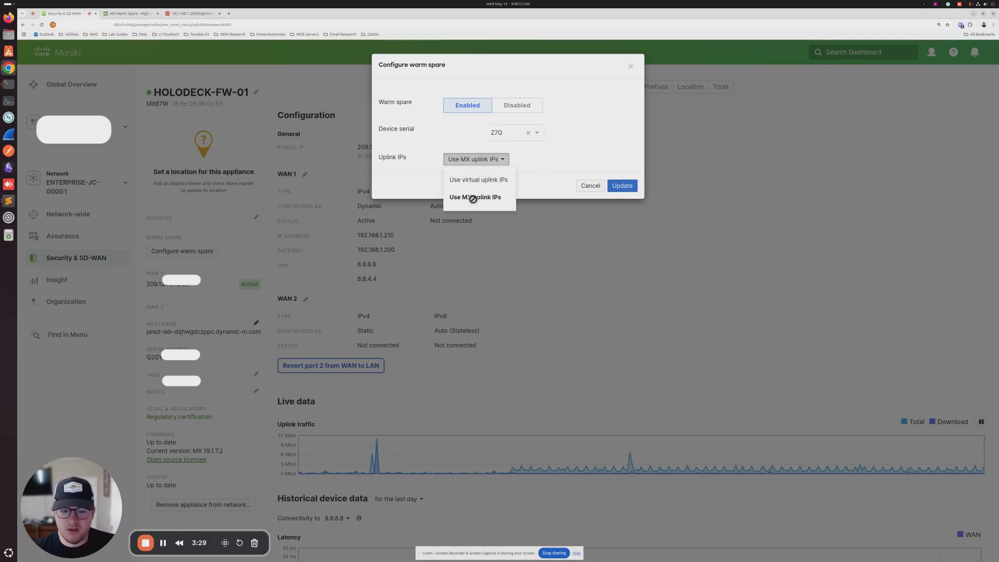
click(475, 197)
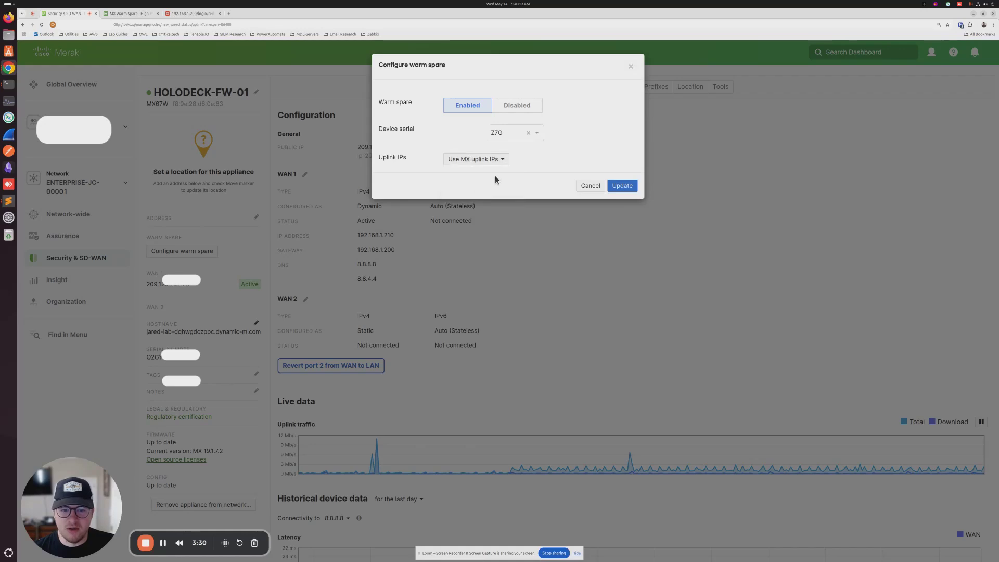
click(624, 185)
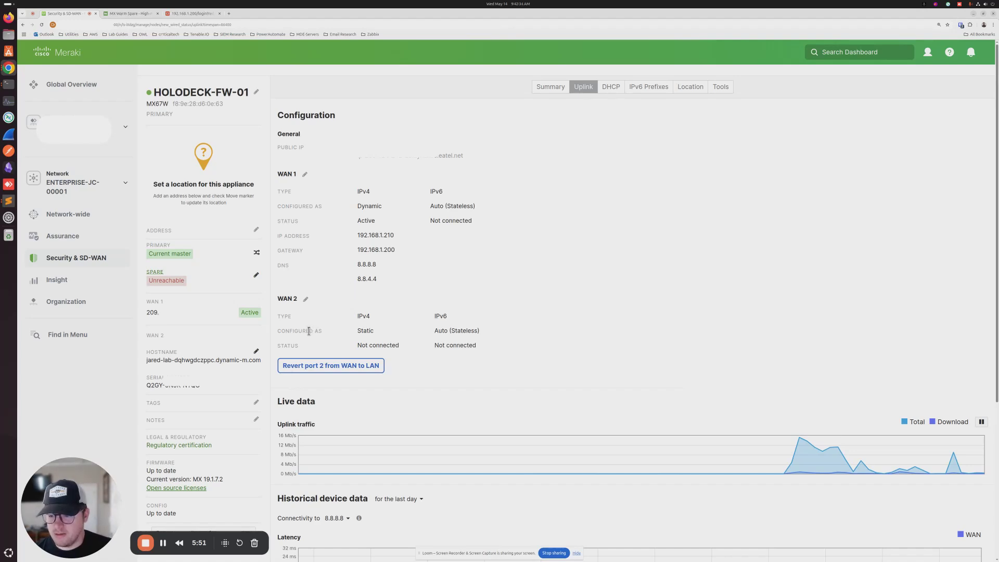
Step: Reveal the new Spare Status link in the Security & SD-WAN menu after reloading HOLODECK-FW-01
mouse_move(106, 267)
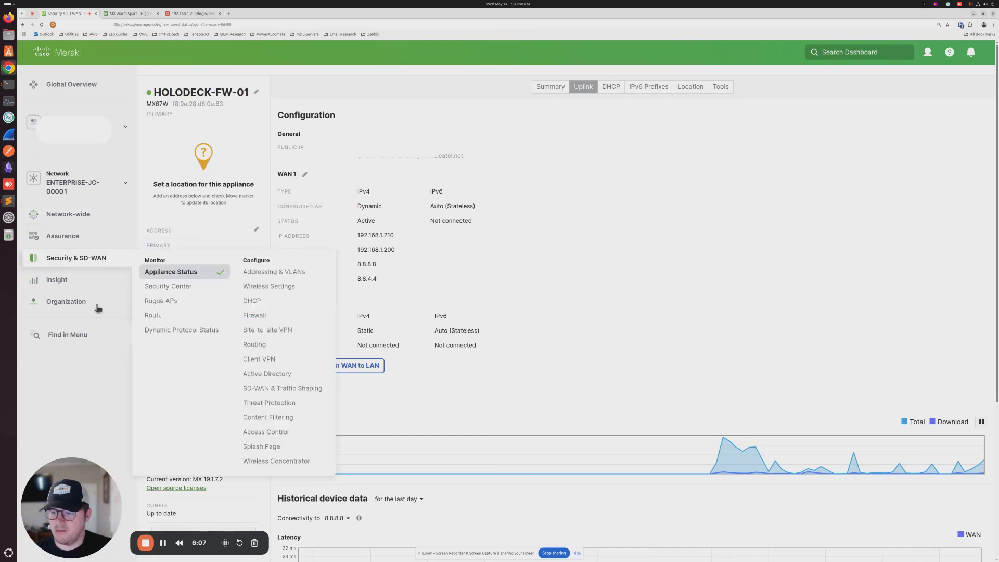
mouse_move(87, 219)
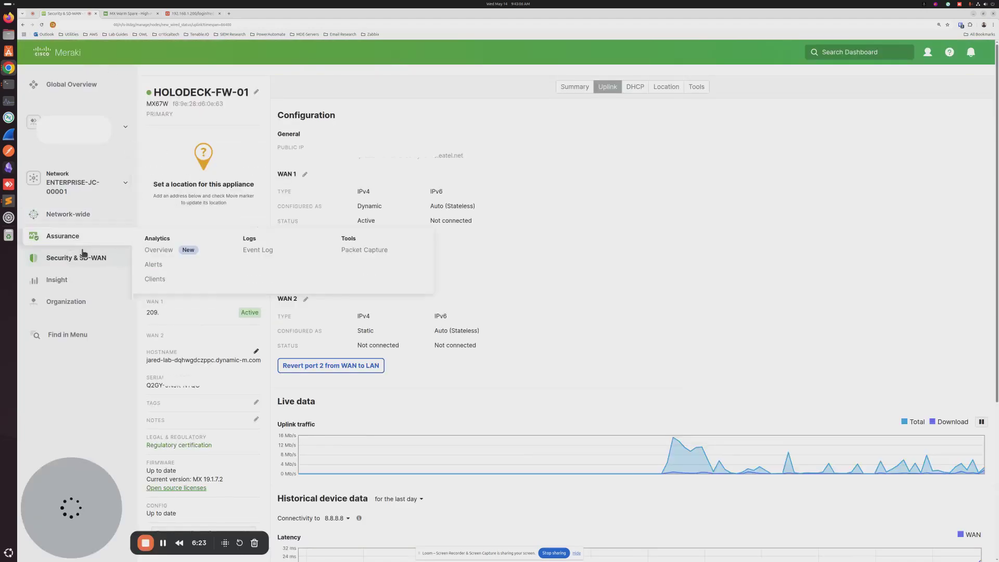
mouse_move(125, 256)
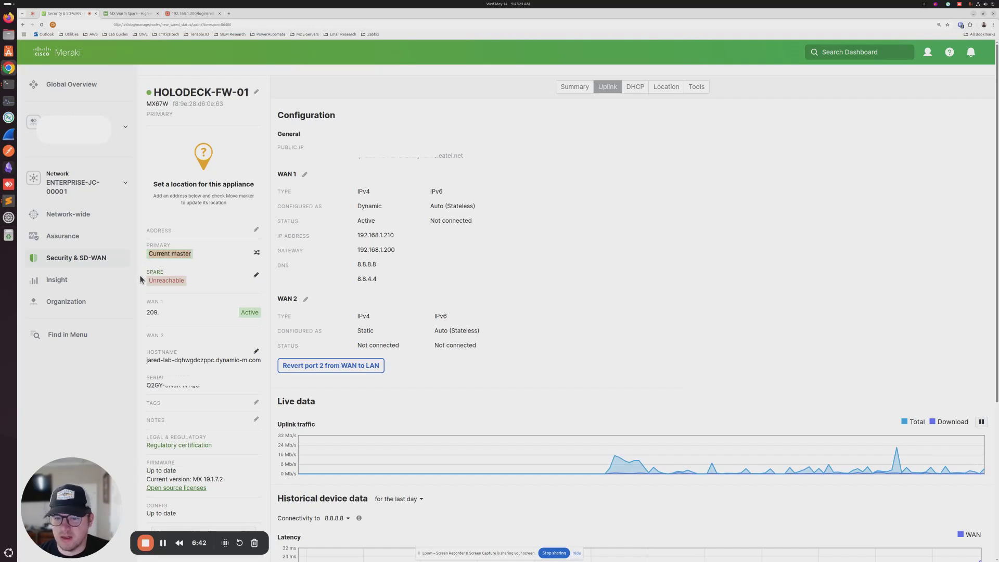
mouse_move(82, 223)
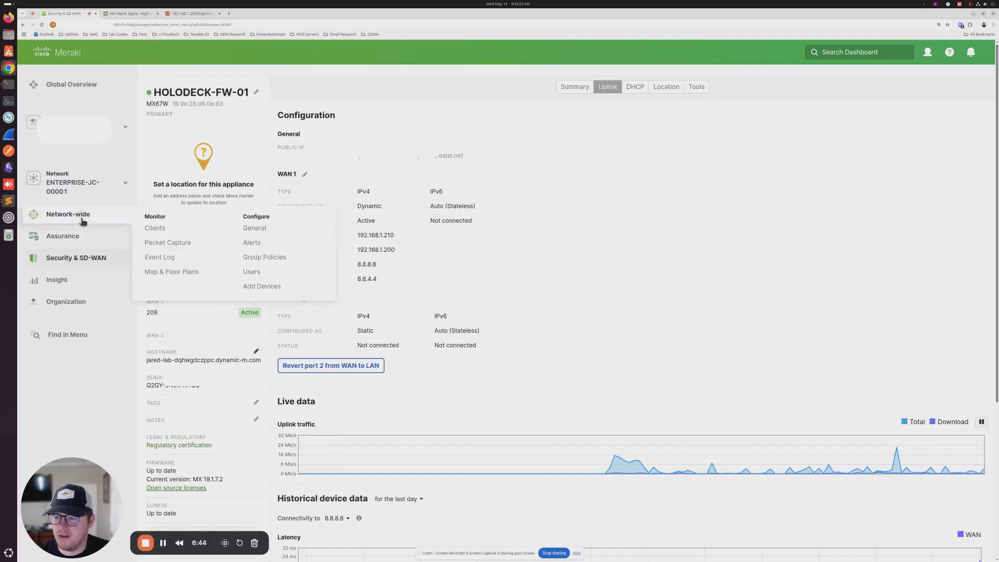
mouse_move(91, 264)
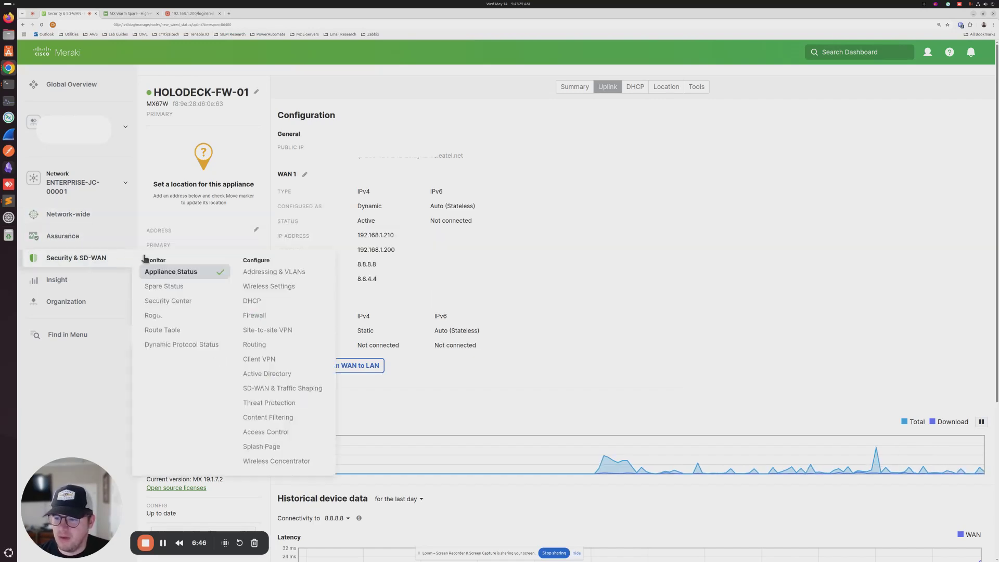
Step: Open the spare's Uplink WAN settings in Spare Status and switch addressing to Manual
click(182, 287)
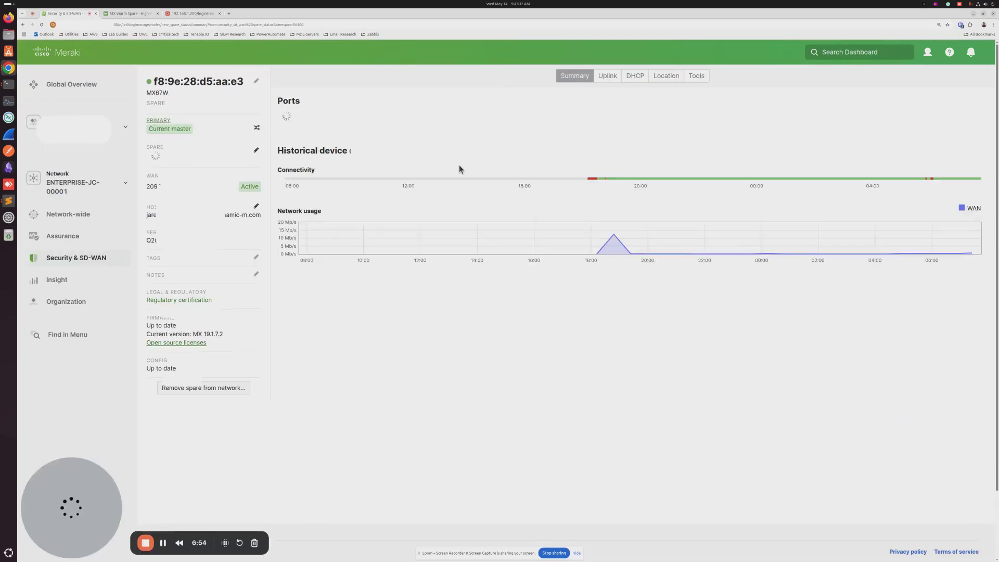
click(607, 77)
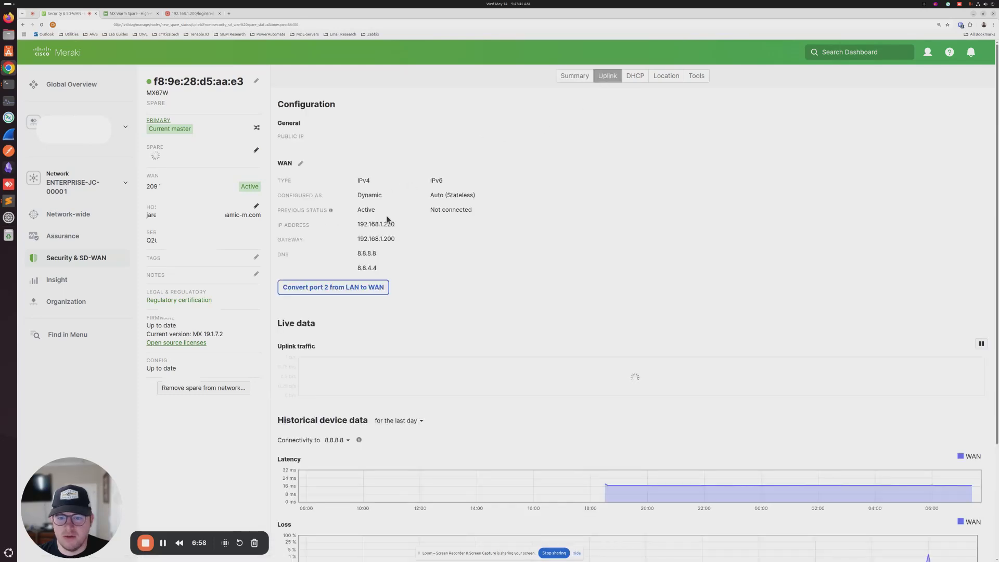
click(306, 165)
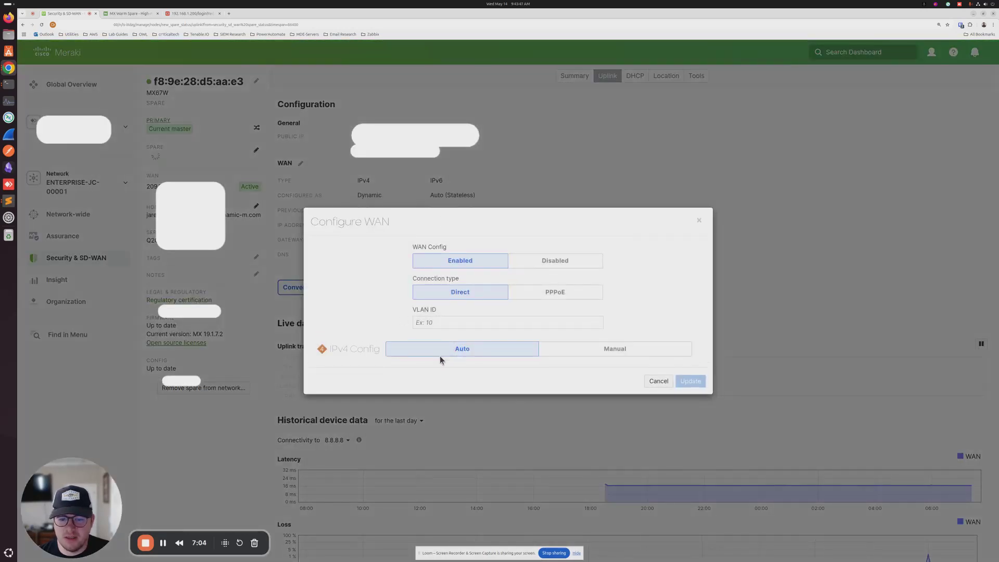
click(550, 352)
Step: Enter IP 192.168.1.209, mask 255.255.255.0, gateway 192.168.1.200, DNS 8.8.8.8 and 8.8.4.4
scroll(355, 333, down, 2)
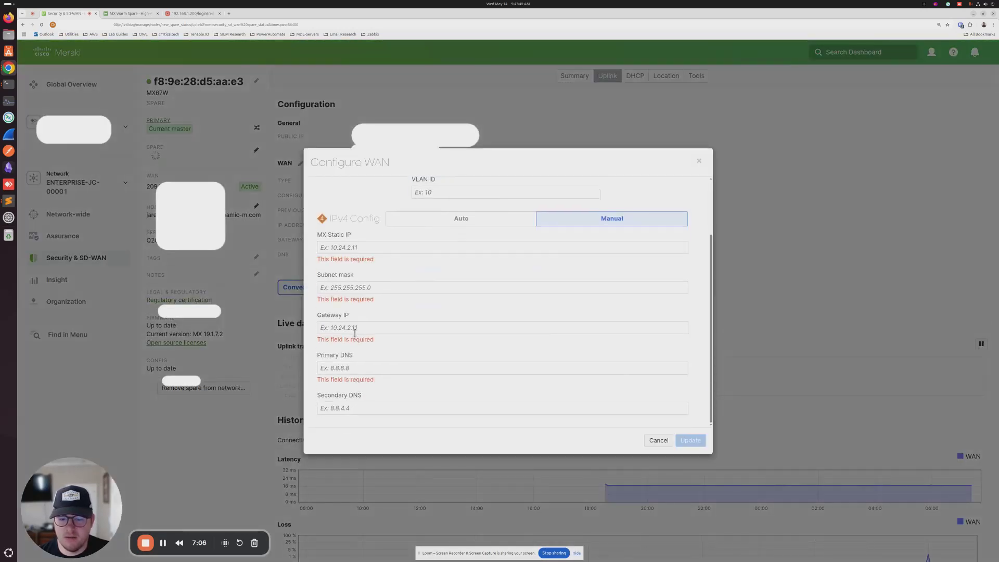
click(361, 242)
text(19)
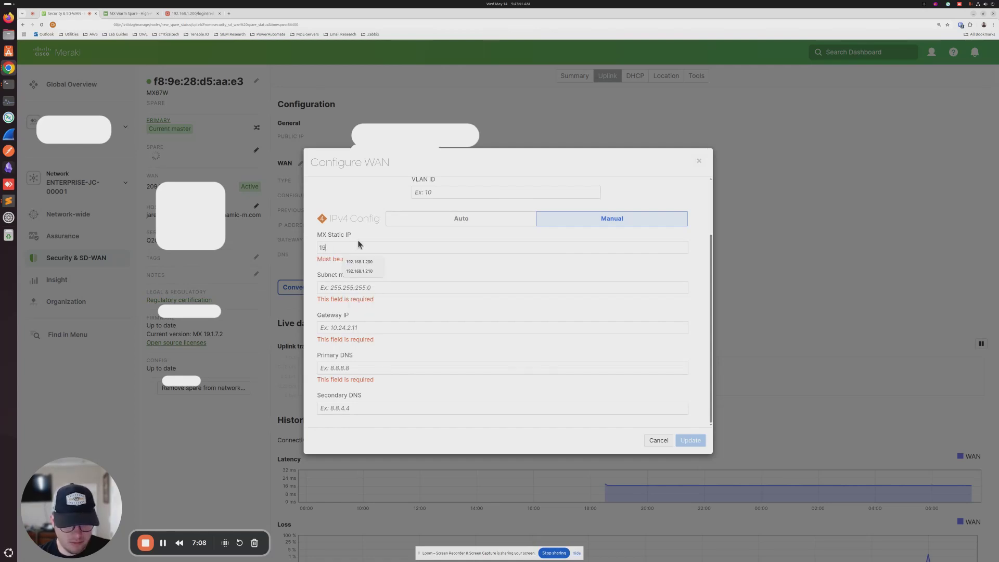
text(2.168.1.209)
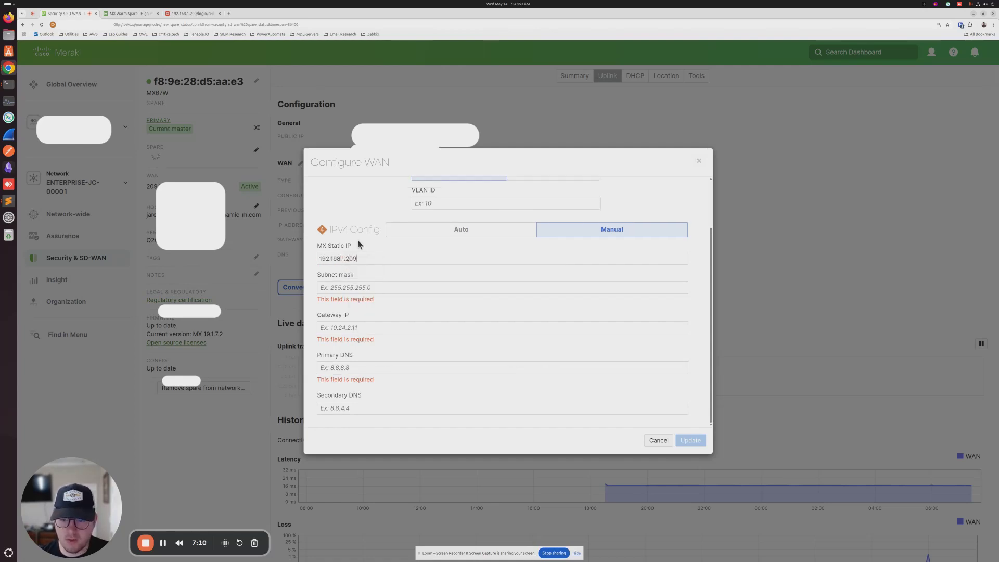
click(345, 287)
text(2)
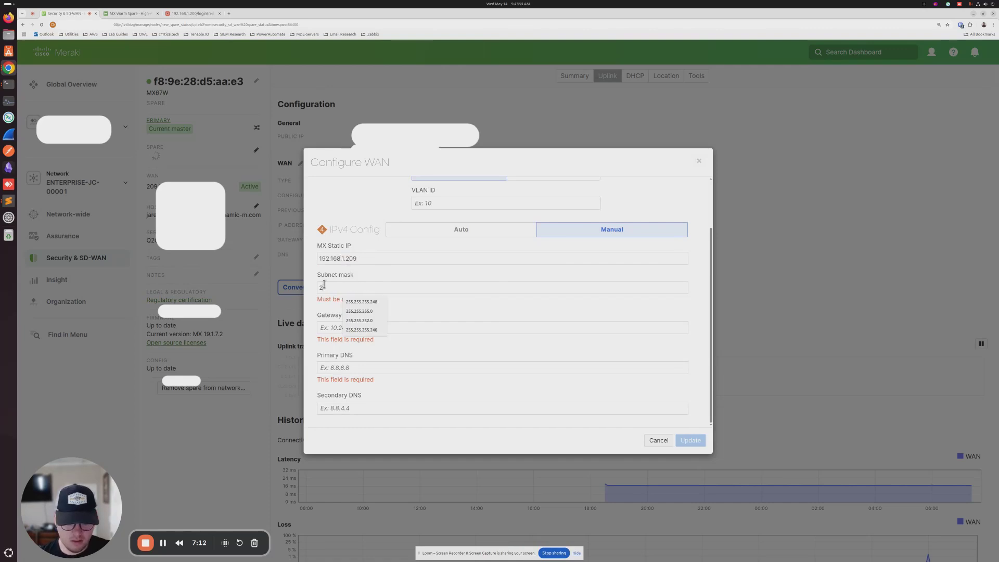
text(55.255.255.0)
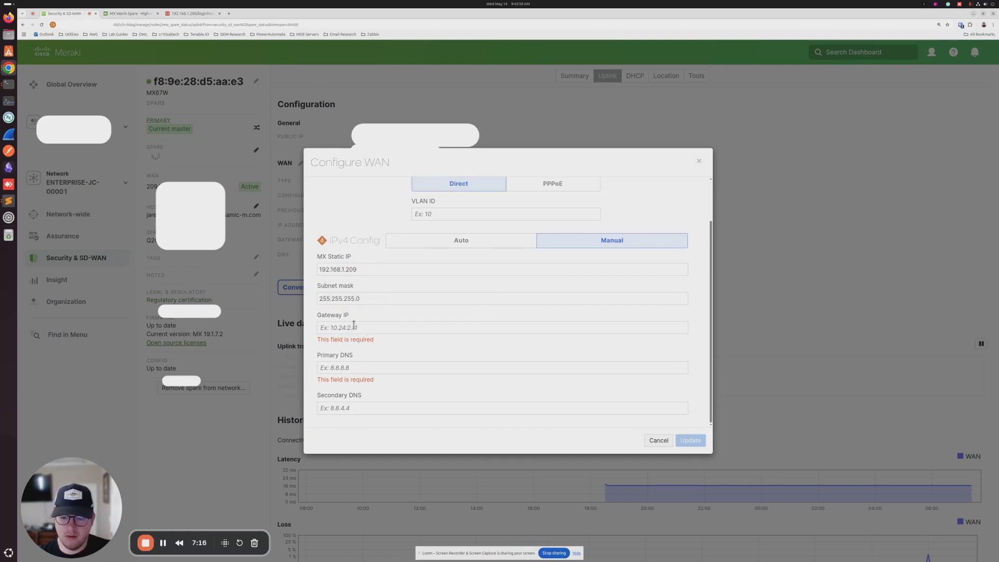
click(350, 327)
text(192.168.)
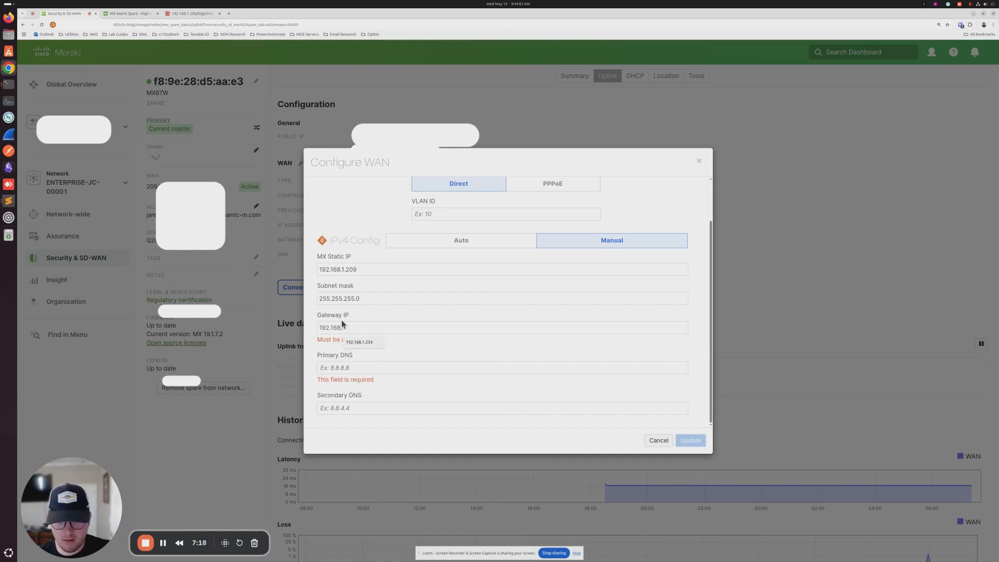
text(1.200)
click(348, 366)
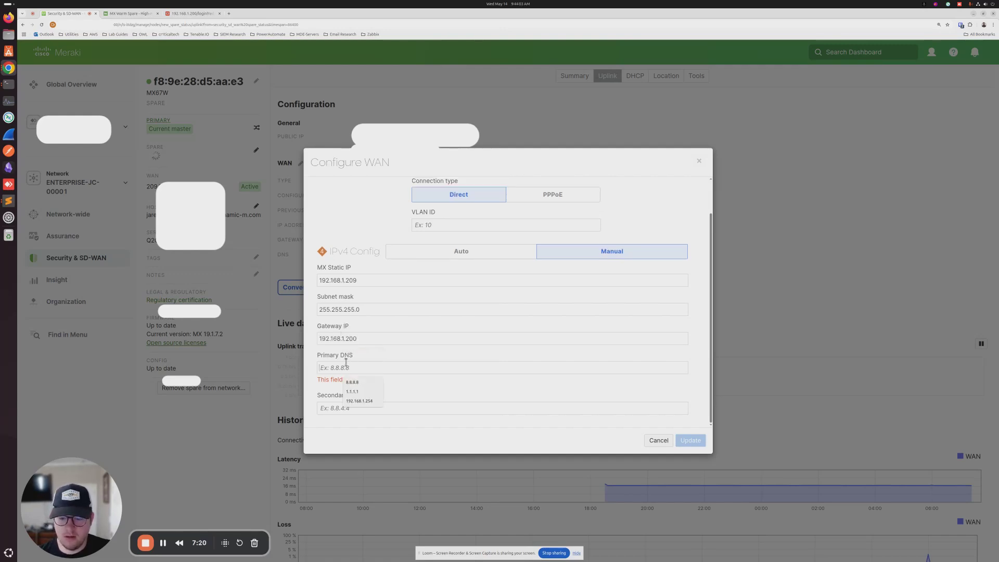
text(8.8.8)
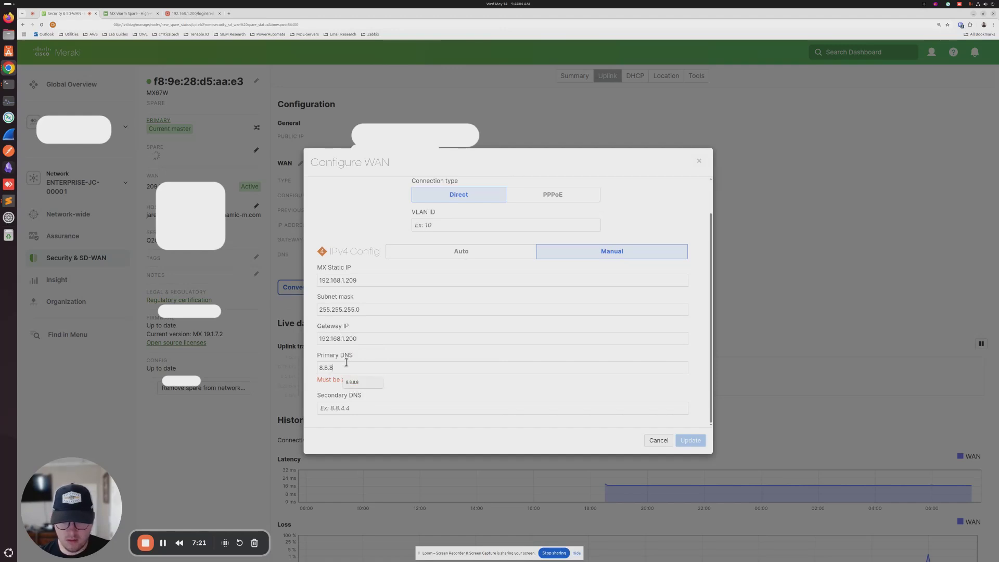
text(.8)
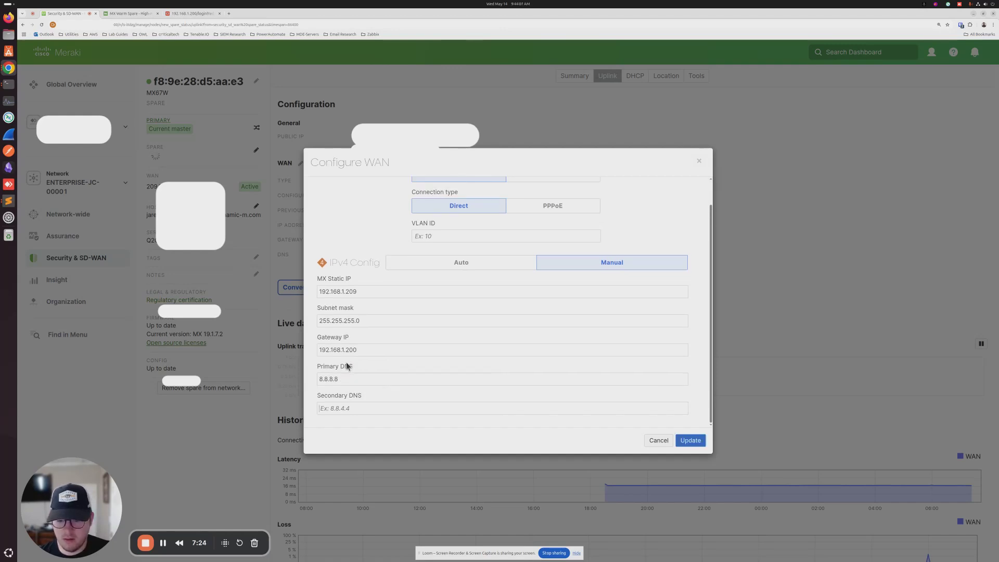
text(8.8.4.4)
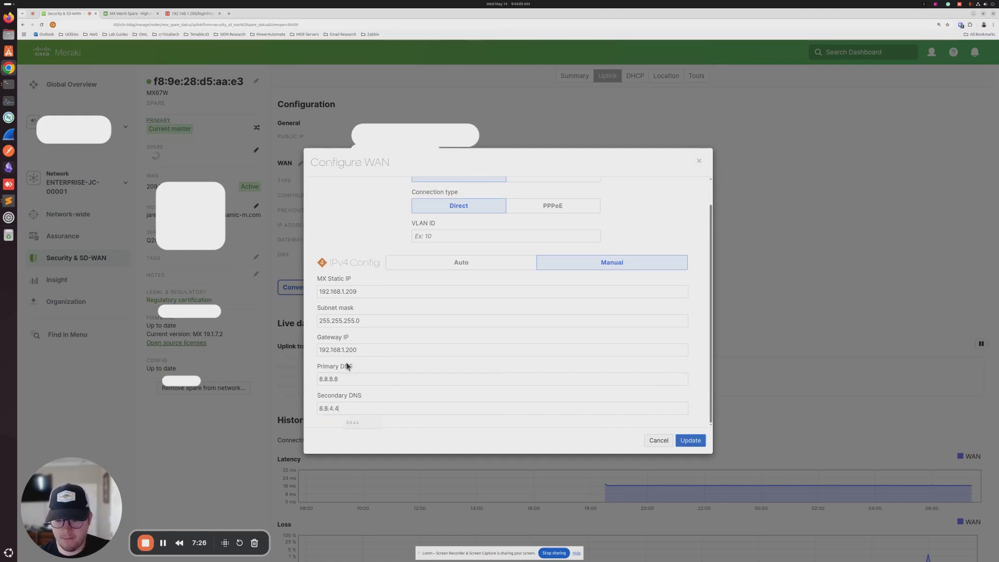
Step: Update the spare's WAN configuration, then go to Security & SD-WAN > Appliance Status
click(679, 440)
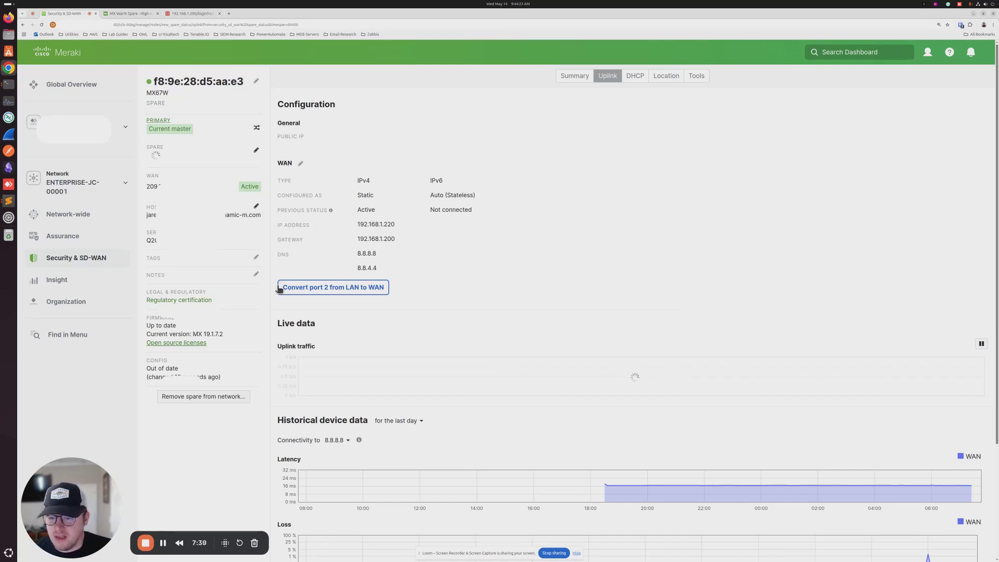
mouse_move(78, 257)
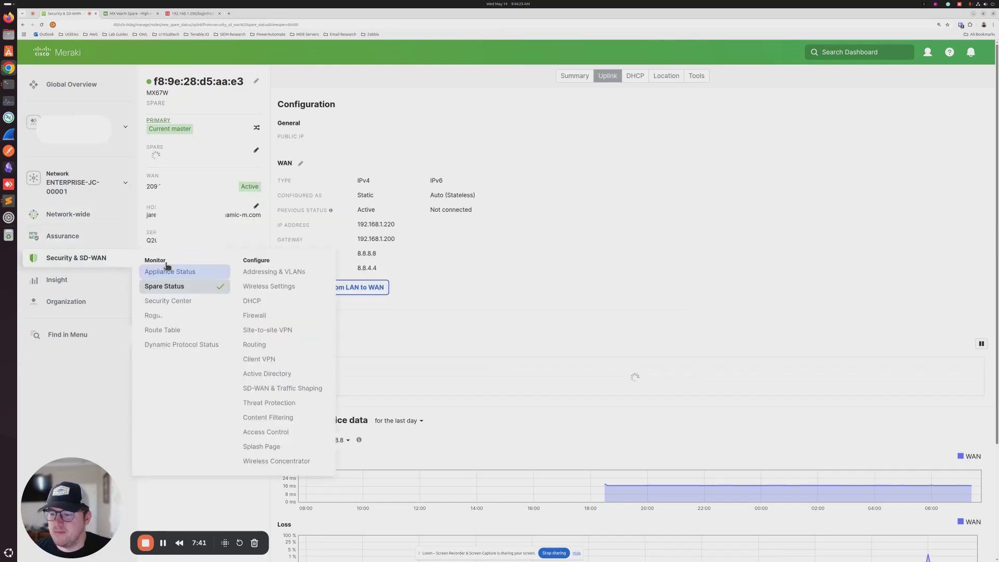
click(181, 275)
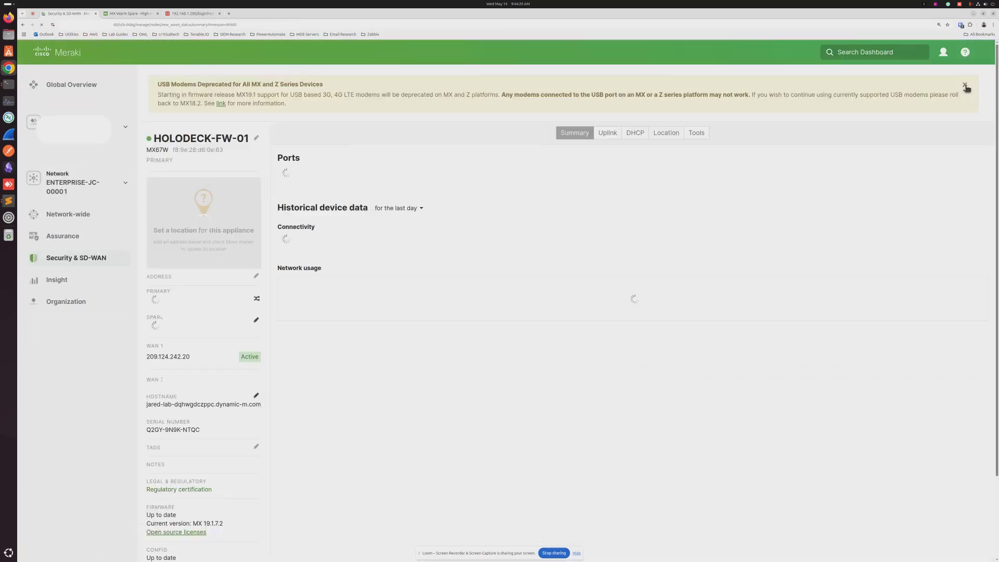
Step: Close the USB modem deprecation banner on HOLODECK-FW-01's appliance page
click(967, 84)
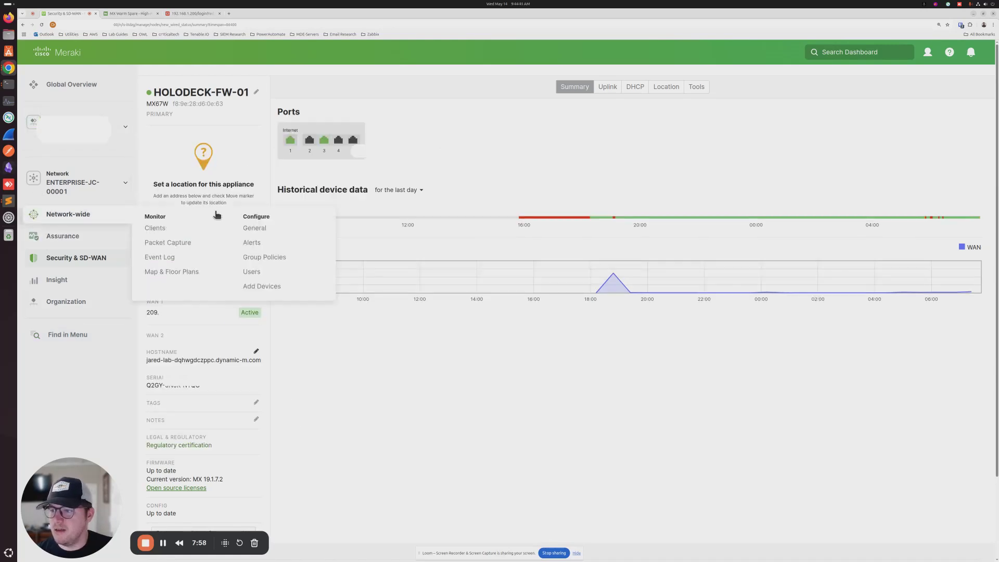
Step: Sign in to the FortiGate at 192.168.1.200 as admin with the account password
click(192, 14)
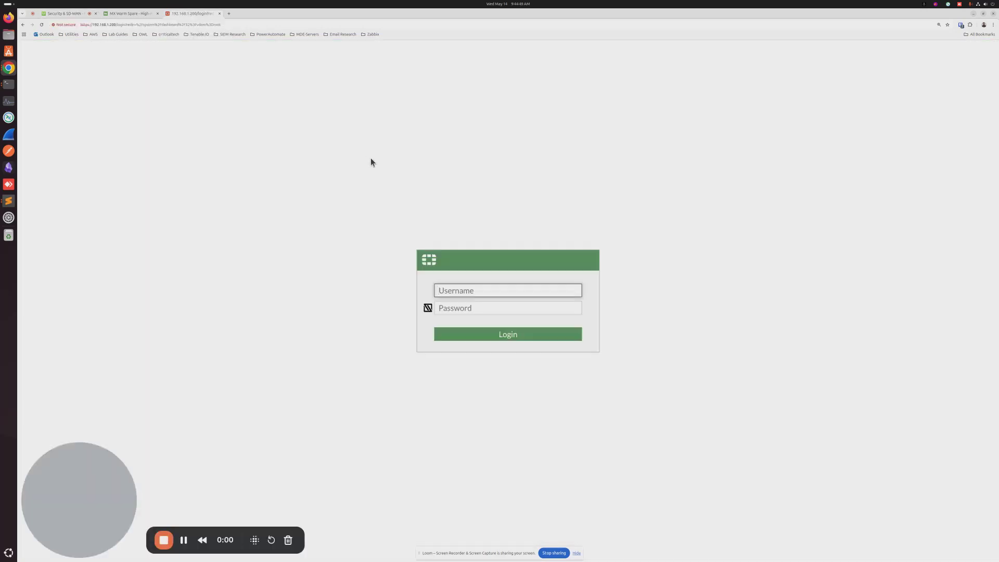
text(admin)
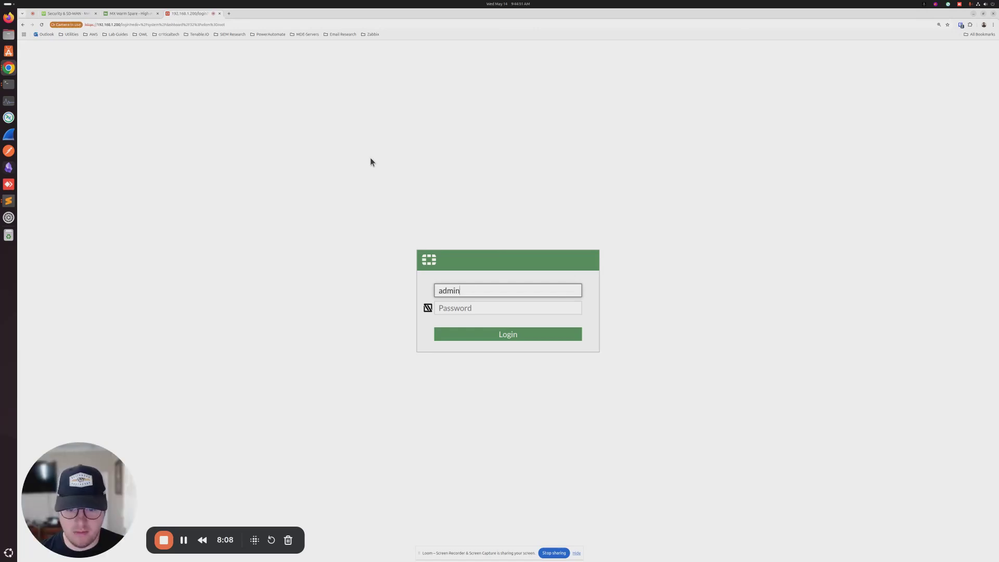
key(Tab)
text(a•••••••••••)
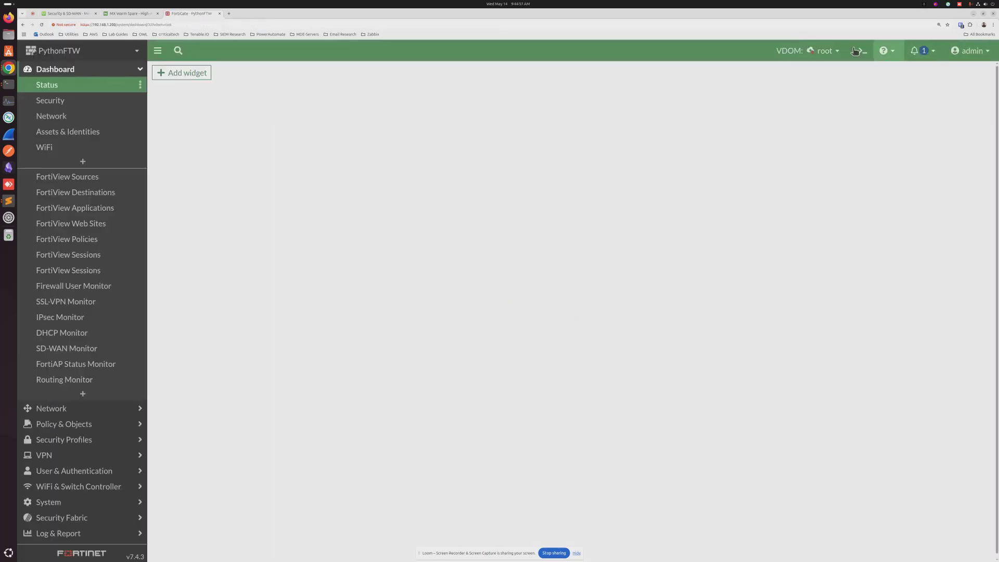
Step: Run diagnose sniffer packet any 'host 192.168.1.210' in the CLI console, stop it, and recall it for editing
click(862, 50)
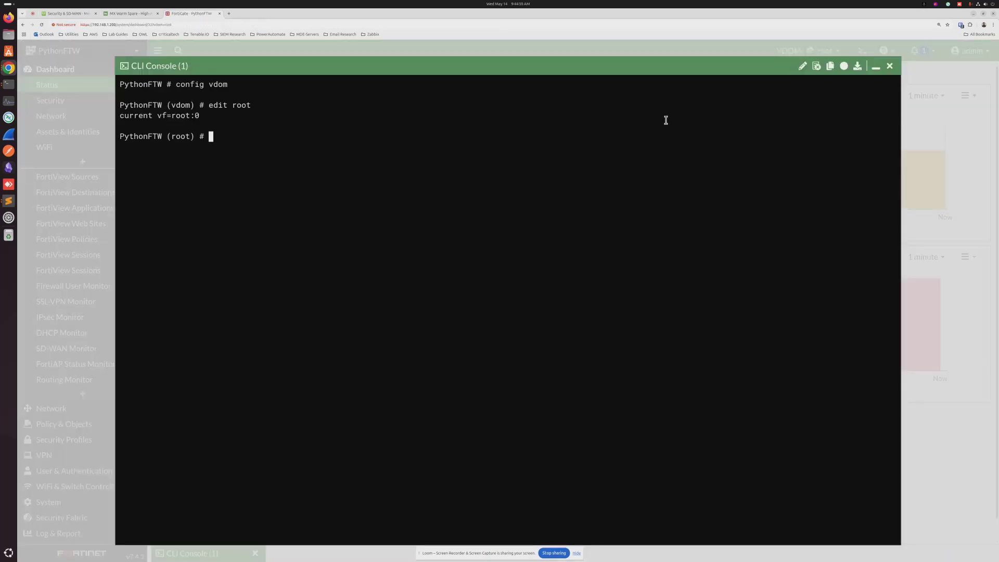
text(diagnose sniffer packet any 'host)
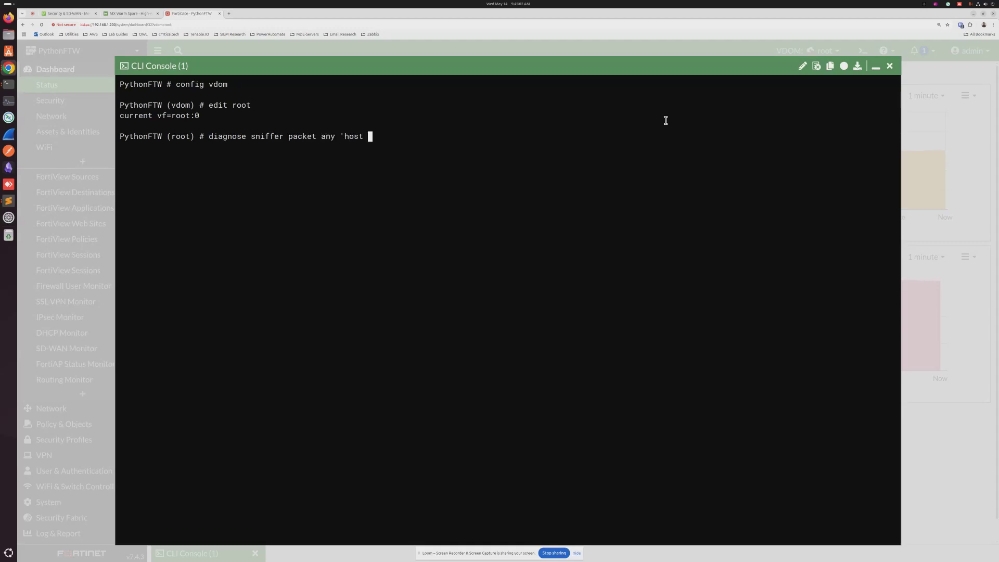
text( 192.168.1.210')
key(Return)
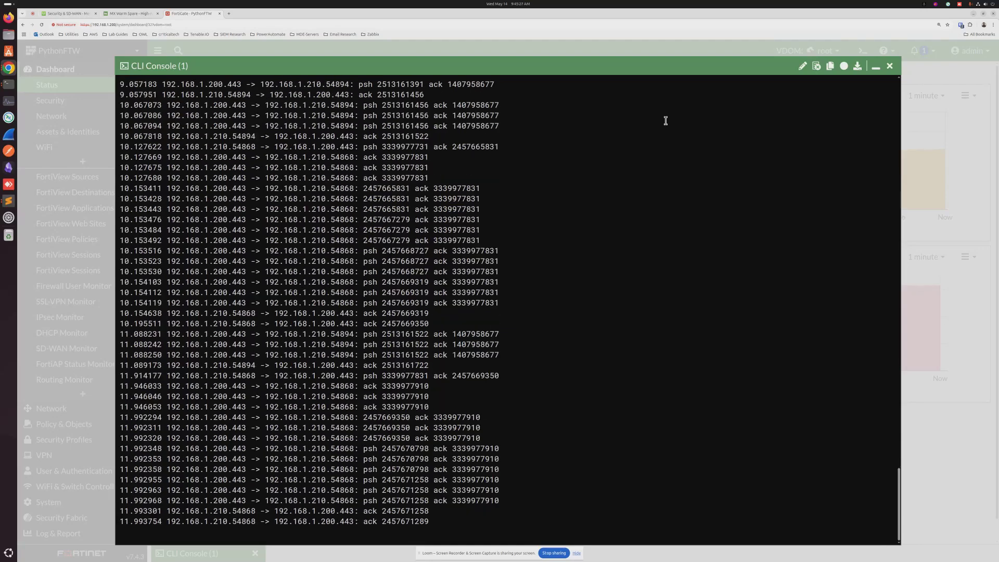
key(ctrl+c)
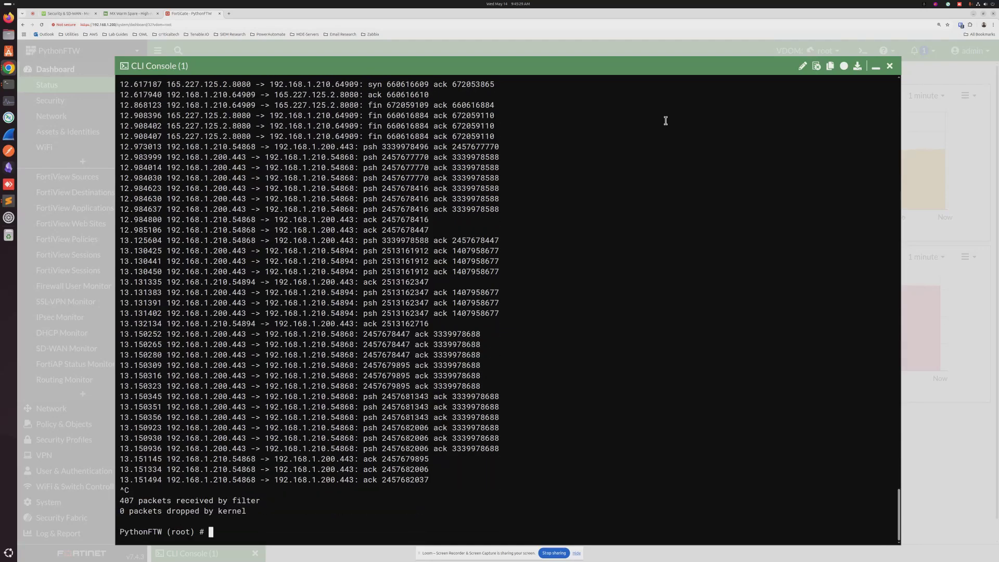
key(Up)
key(Left)
key(BackSpace)
key(BackSpace)
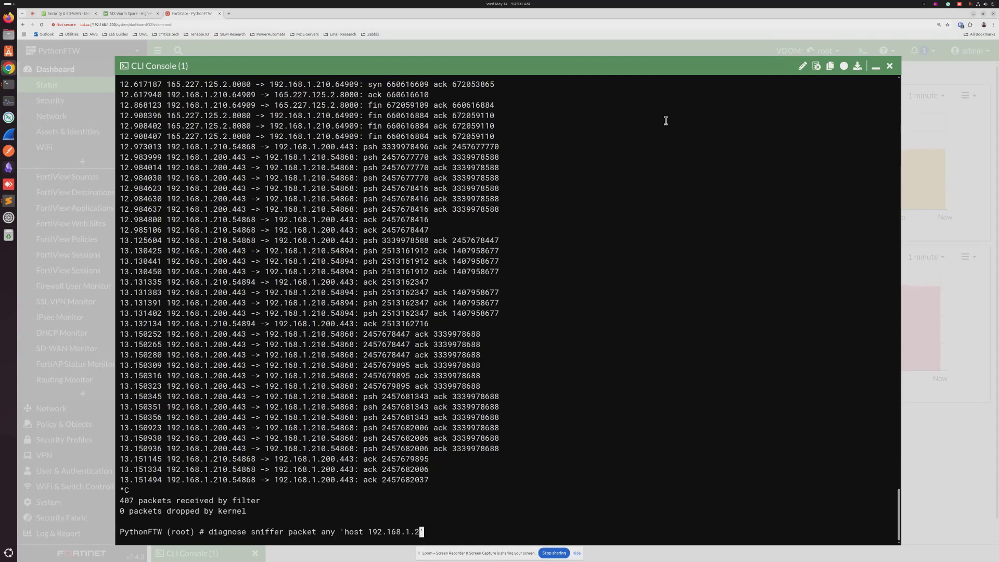
Step: Change the recalled sniffer filter to host 192.168.1.209 and run the capture
text(09)
key(Return)
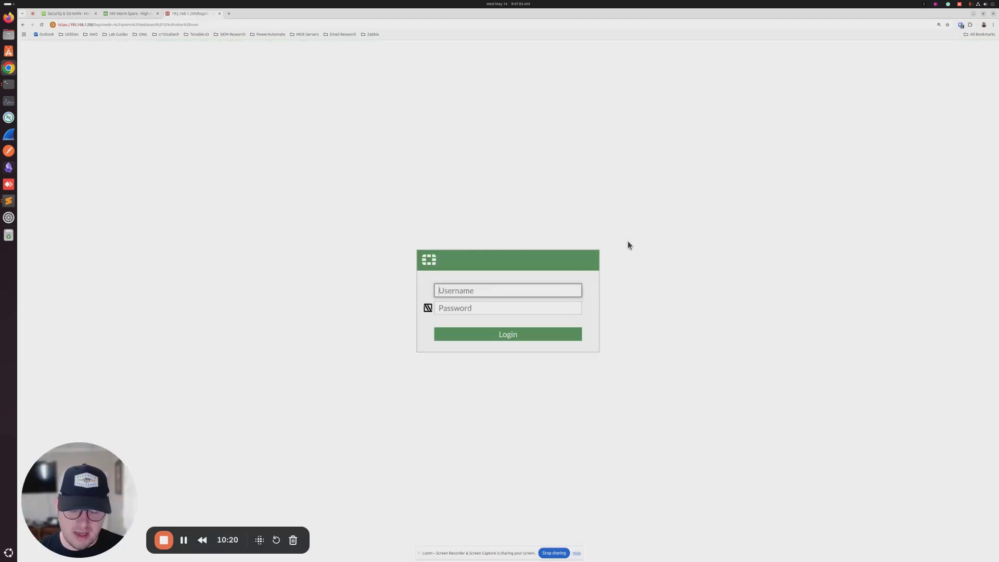
Step: Log back in to FortiGate as admin with the account password
text(admin)
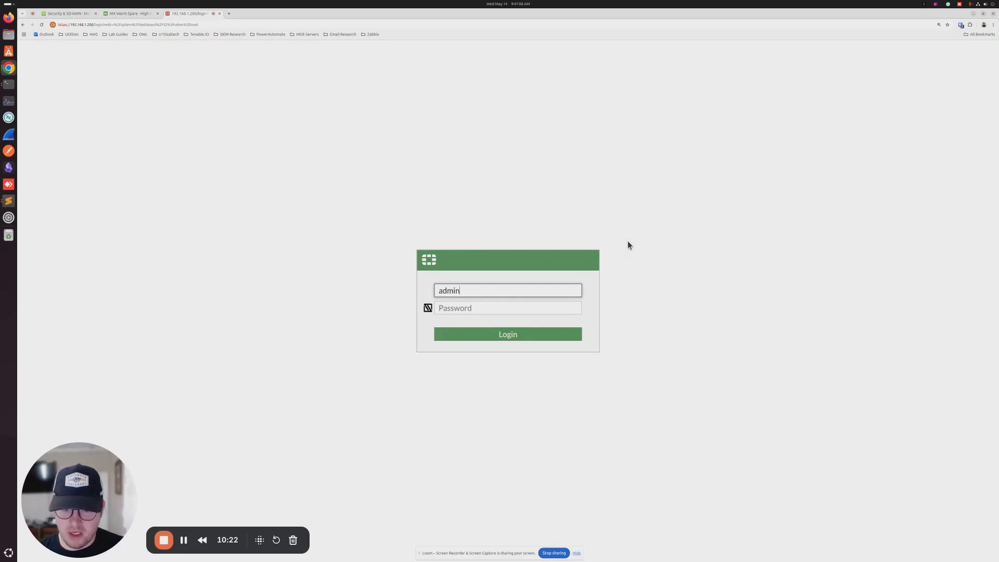
key(Tab)
text(a*********)
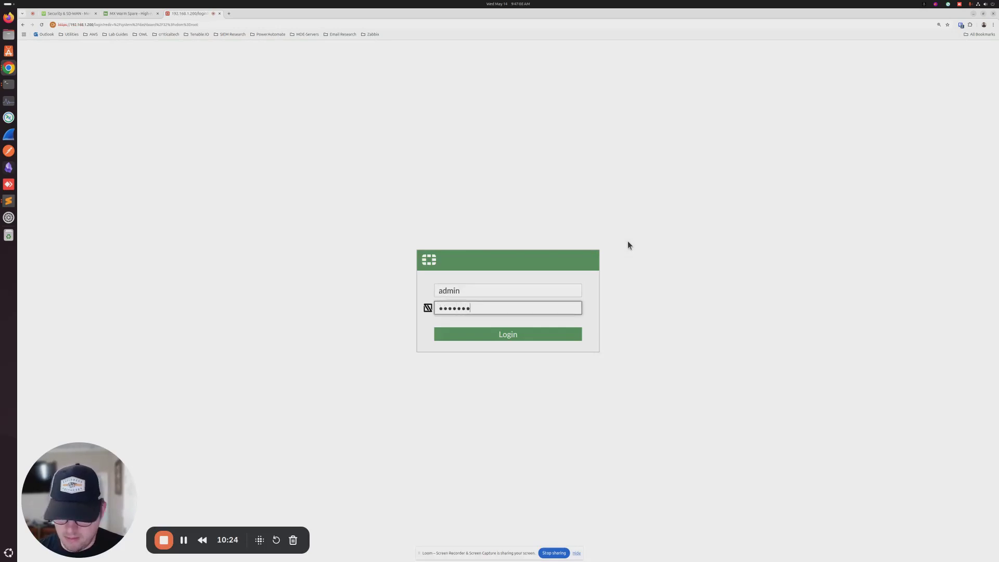
text(****)
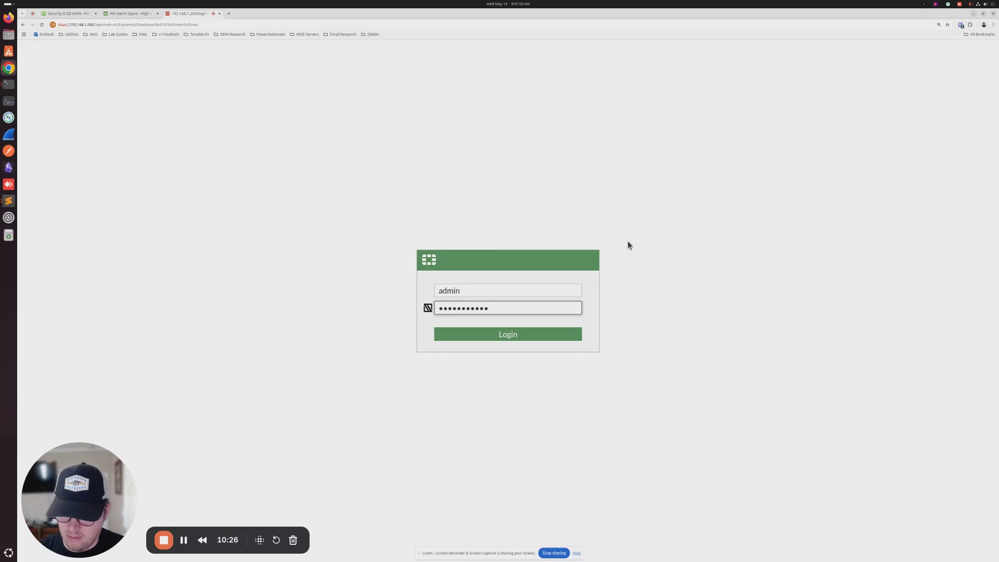
key(Return)
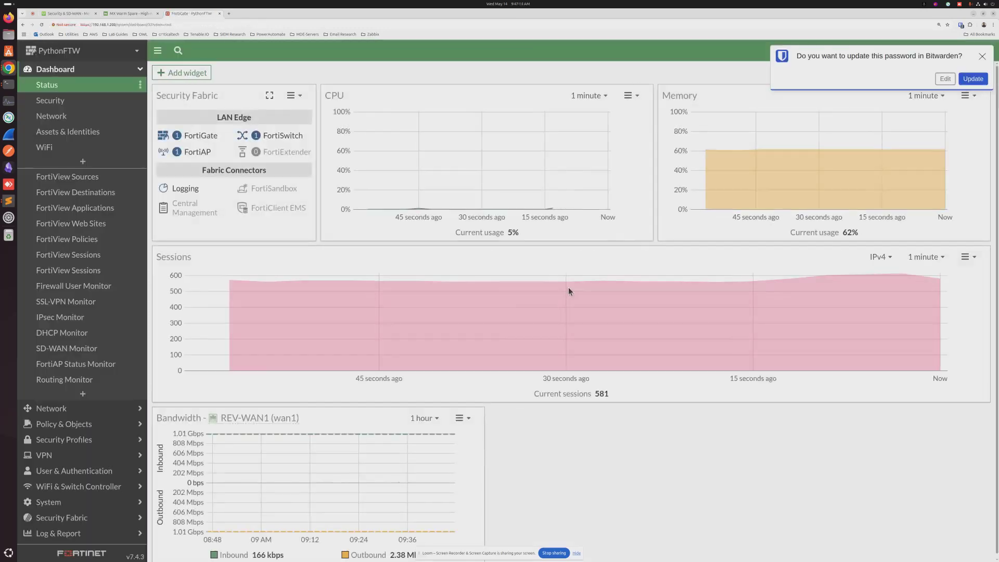
Step: Dismiss the Bitwarden prompt and enter diagnose sniffer packet any 'host 192.168.1.209' in the CLI console
click(981, 56)
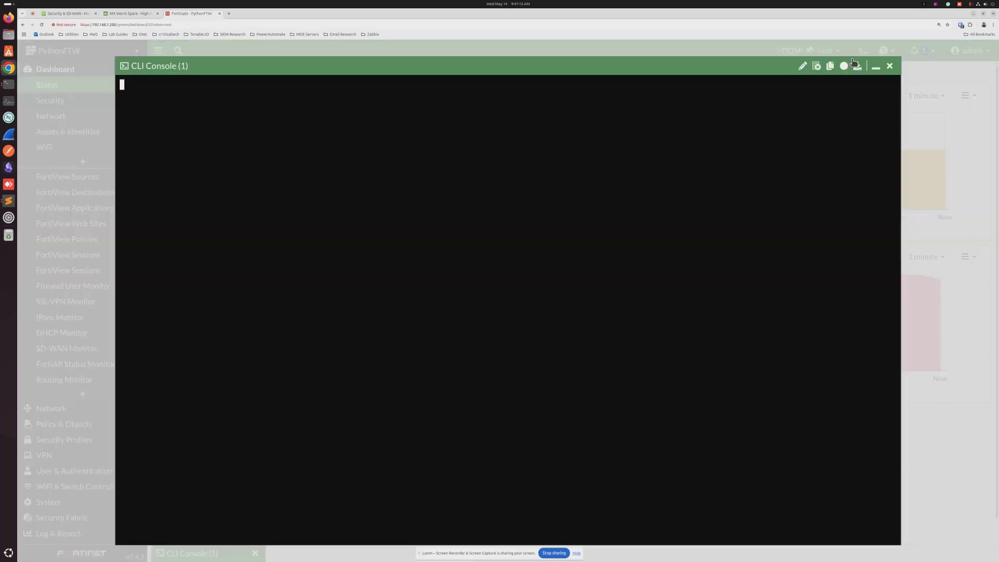
click(862, 51)
text(diagnose )
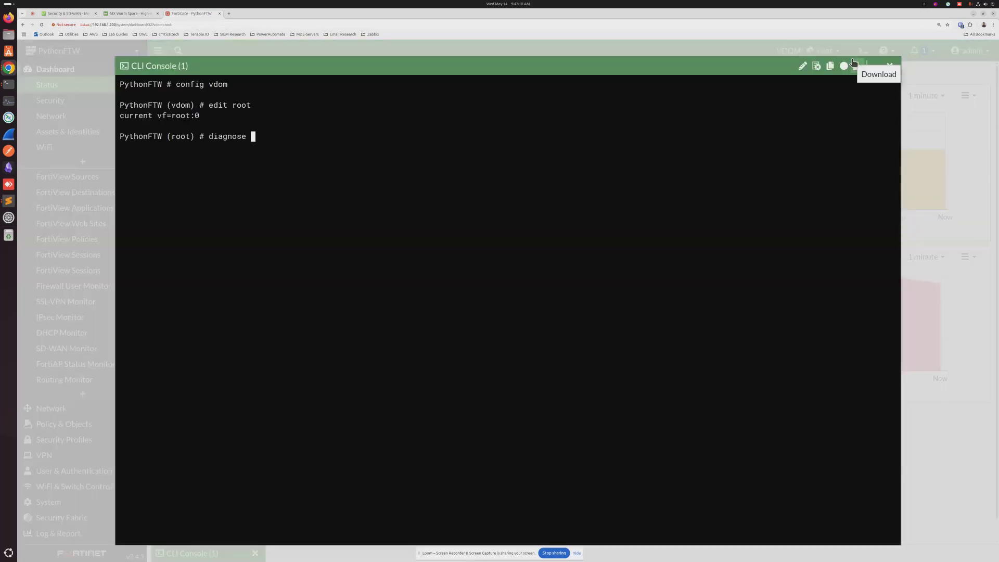
text(sniffer packet any 'host 1)
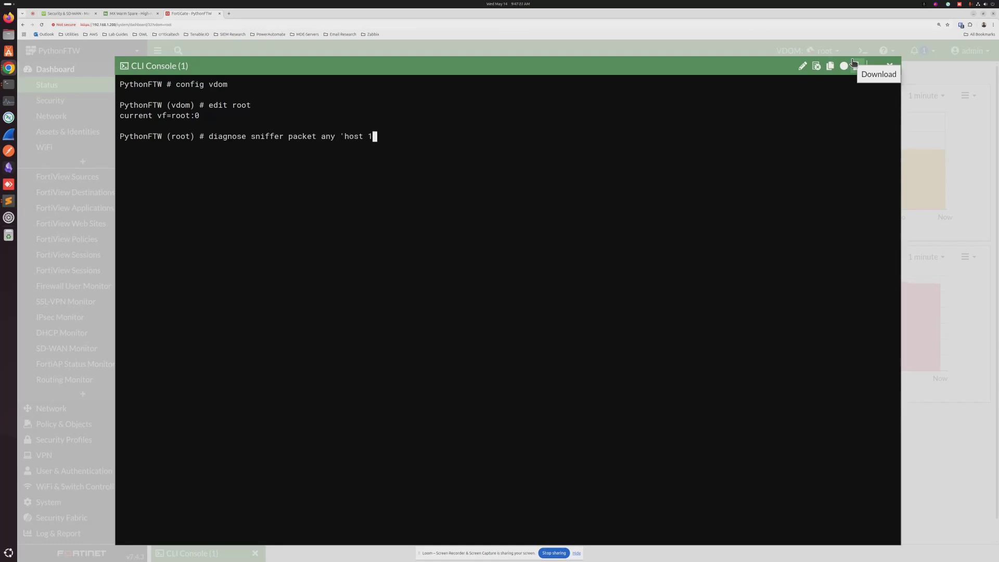
text(92.168.1.209')
Step: Start the host 192.168.1.209 sniffer and let it collect traffic with 192.168.1.200
key(Return)
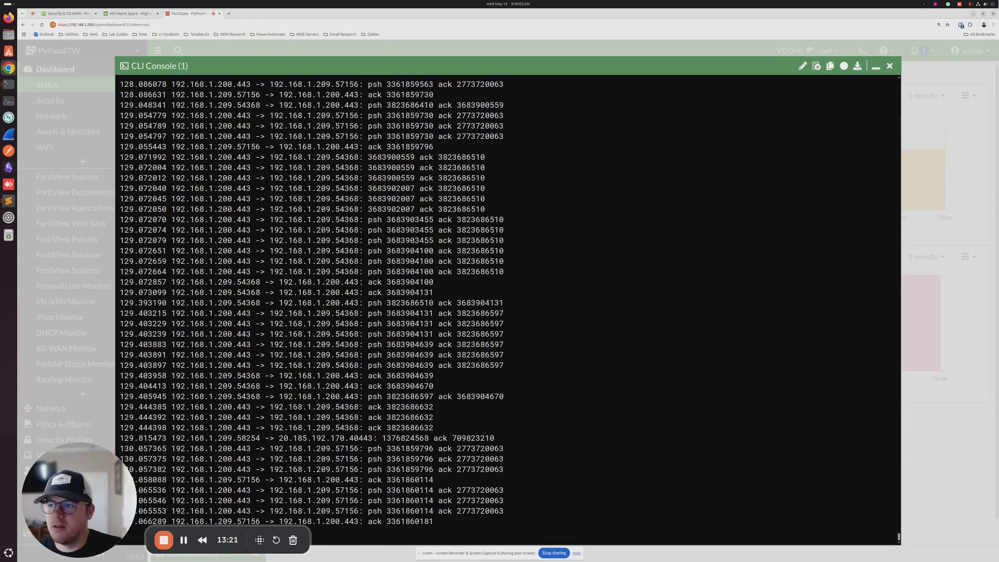
Step: Close the CLI console, reload the page, and log in again as admin with the account password
click(890, 66)
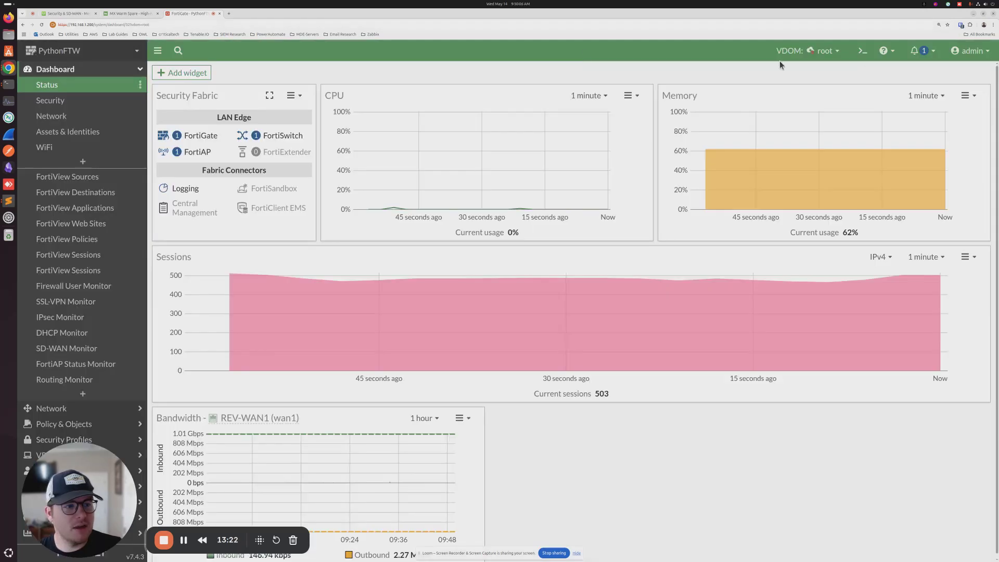
click(42, 25)
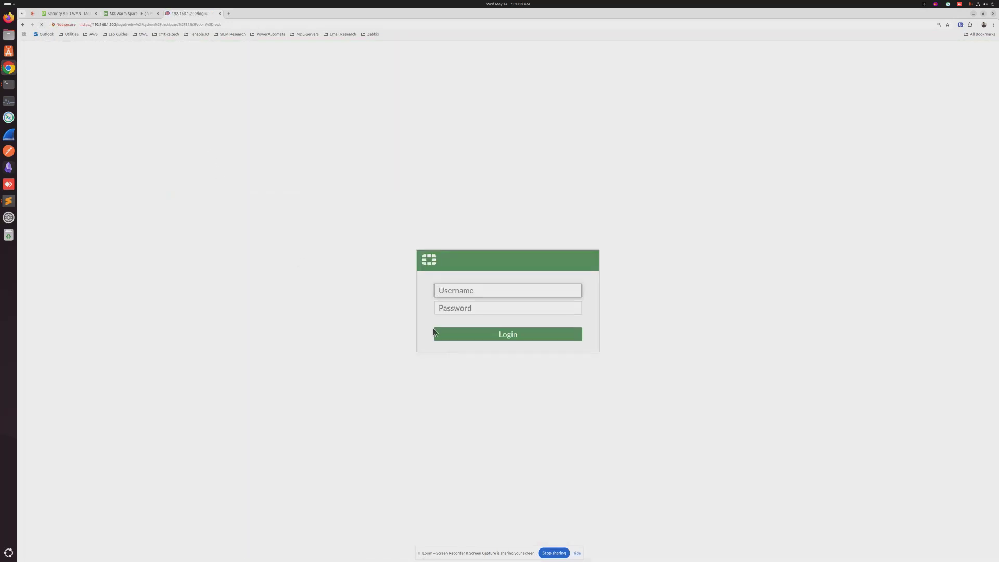
text(admin)
key(Tab)
text(*******)
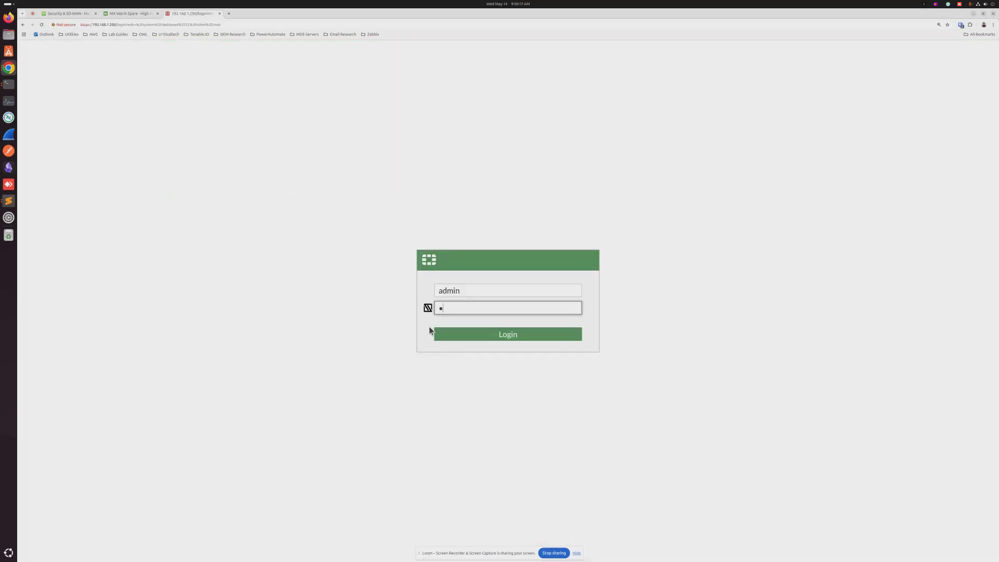
text(*******)
key(Return)
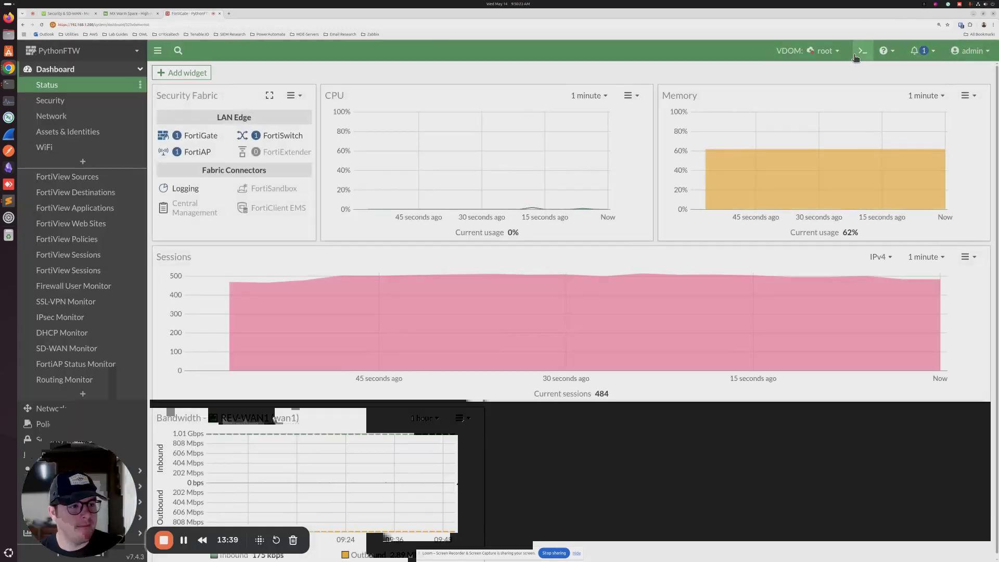
Step: Run diagnose sniffer packet any 'host 192.168.1.209' in the FortiGate CLI console
click(862, 51)
text(diagnose sniffer)
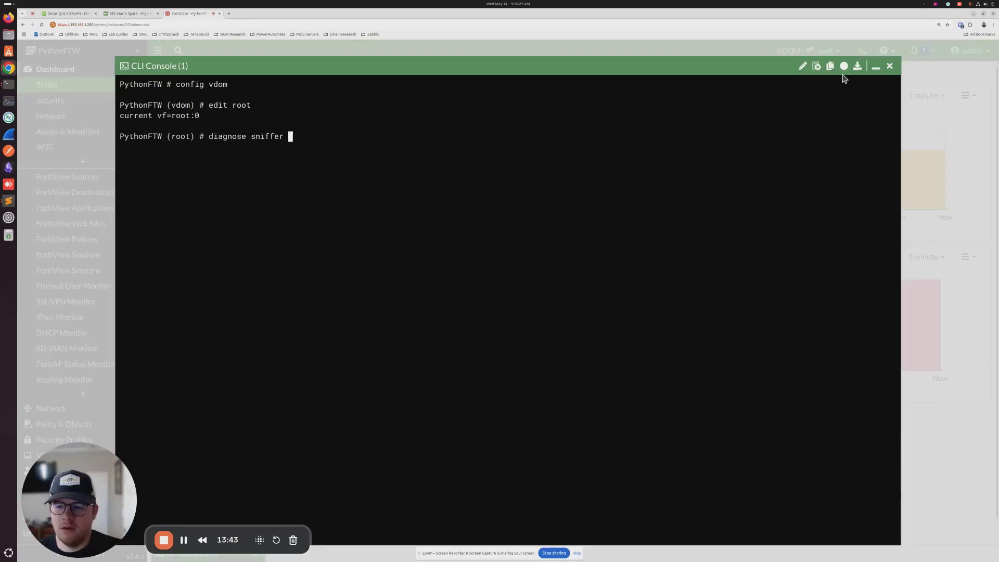
text( packet any 'ho)
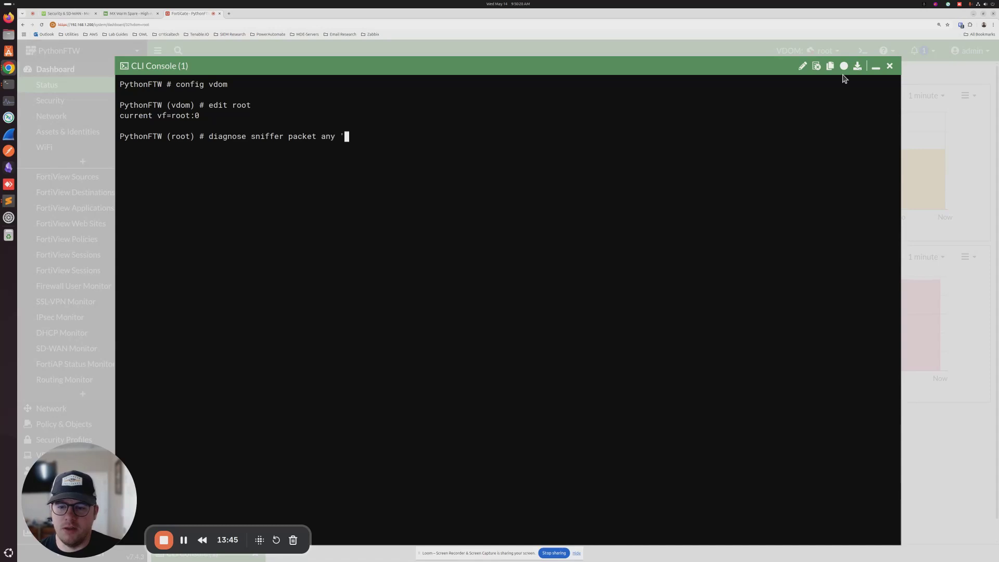
text(st 192.1)
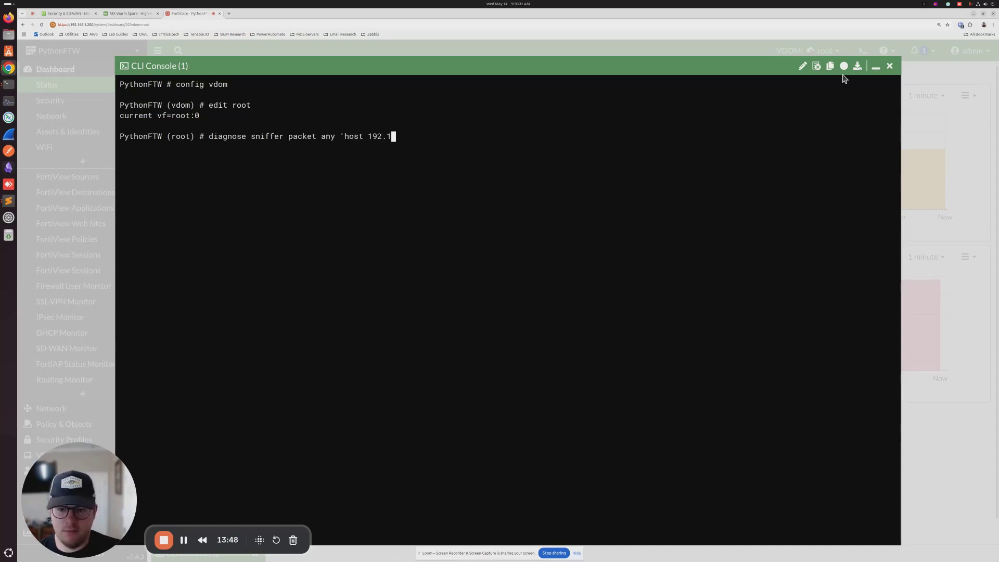
text(68.1.209)
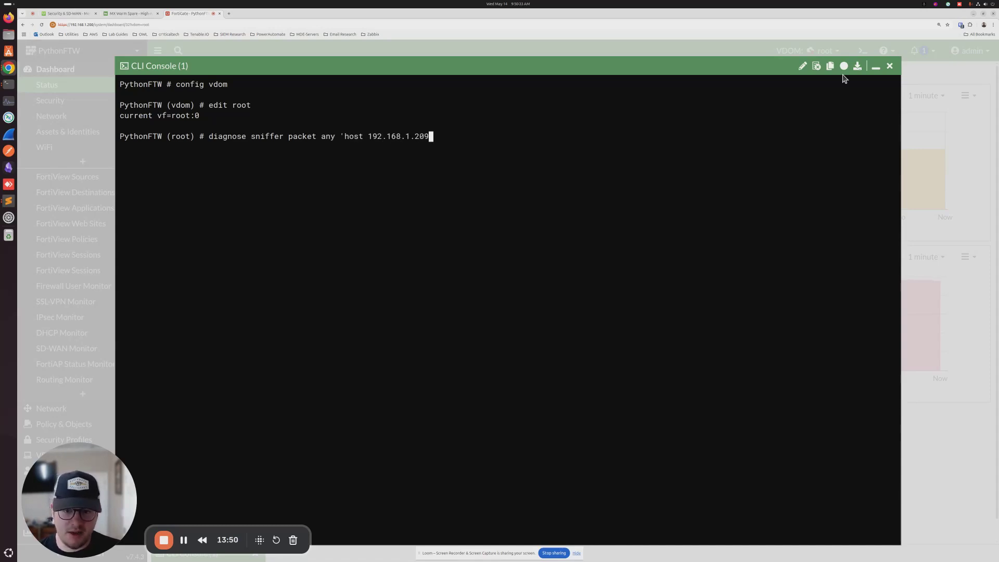
text(')
key(Return)
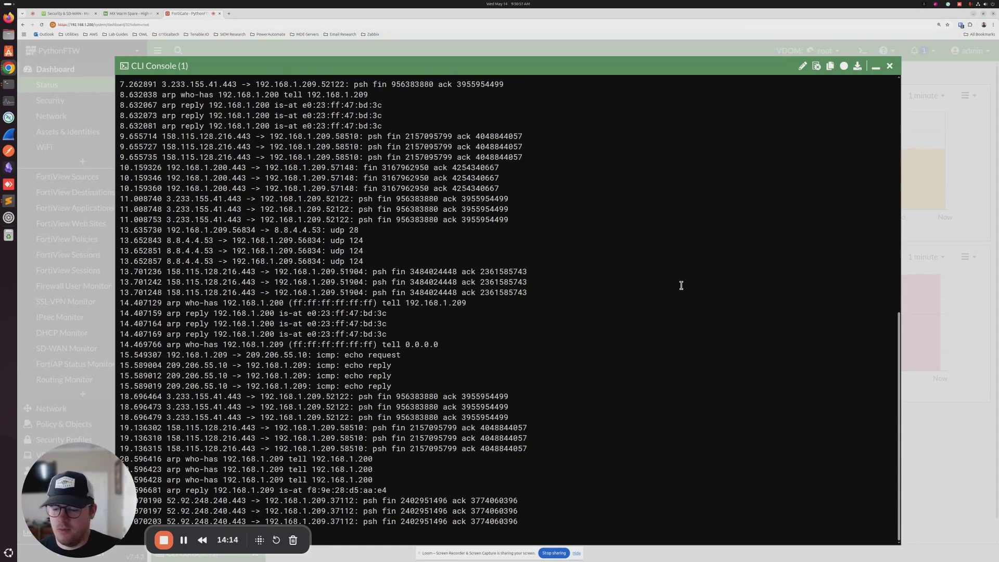
Step: Stop the 192.168.1.209 capture and rerun the sniffer command for host 192.168.1.210
key(ctrl+c)
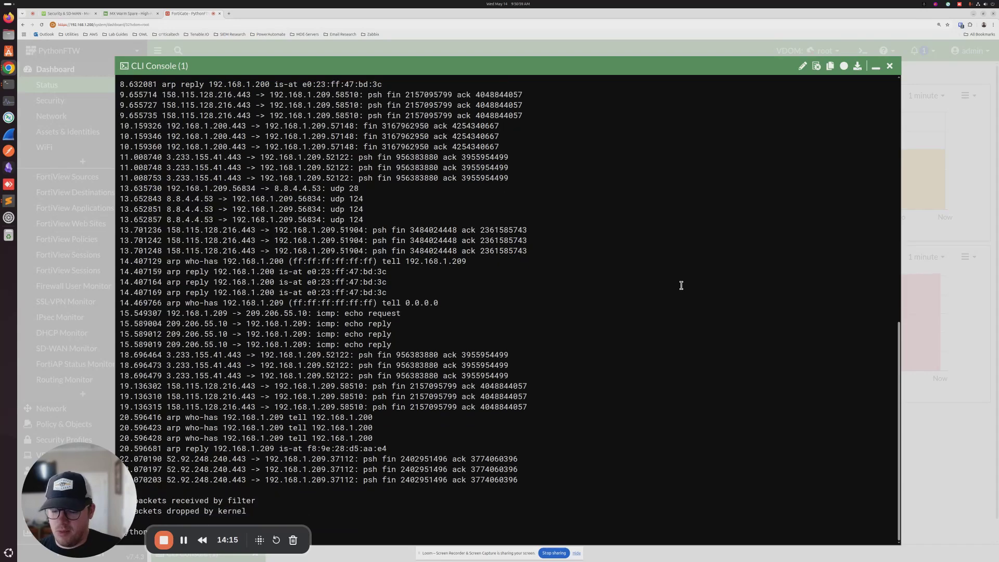
key(Up)
key(Left)
key(BackSpace)
key(BackSpace)
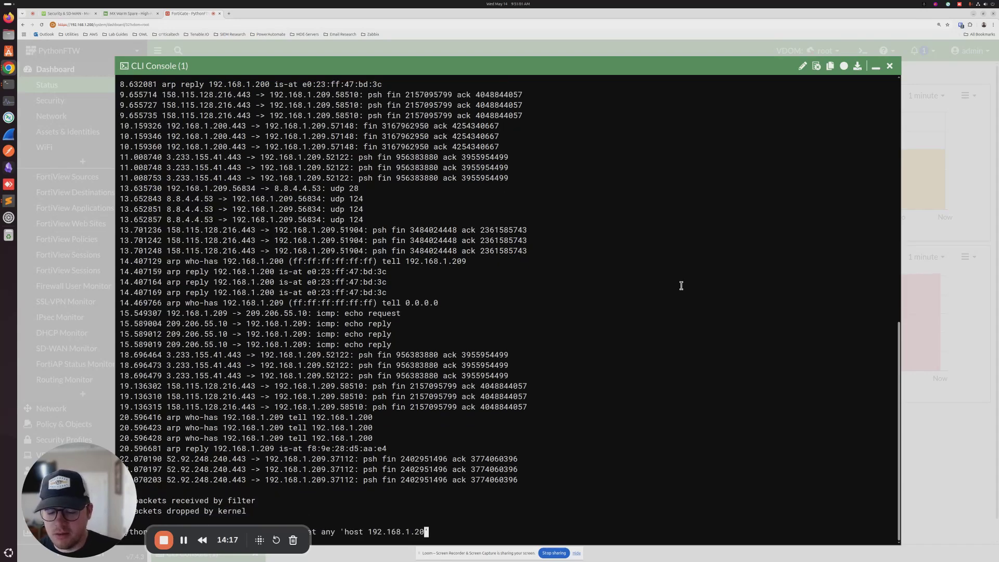
text(10)
key(Return)
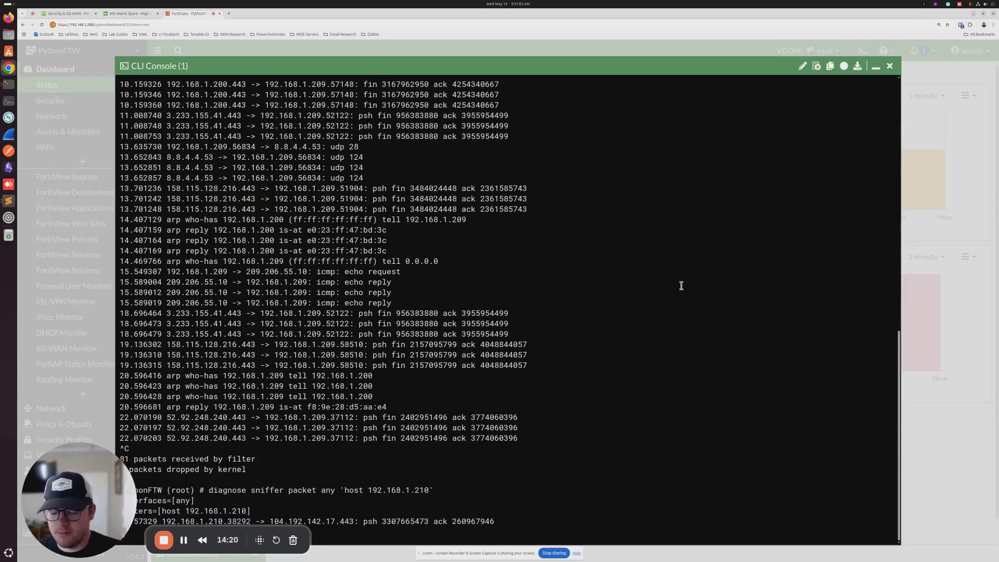